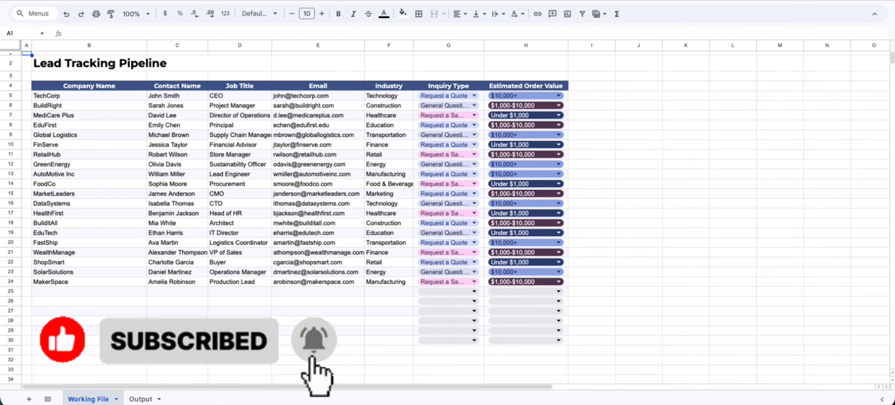
- Switch to the Output sheet to see the Lead Score and Lead Status columns
click(140, 398)
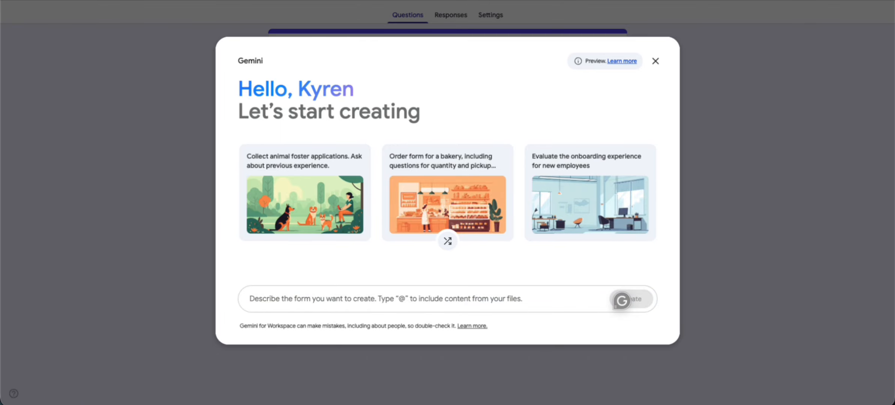
- Ask Gemini for a form with company, contact, job title, email, industry, inquiry type and estimated order value
click(414, 299)
text(Compan)
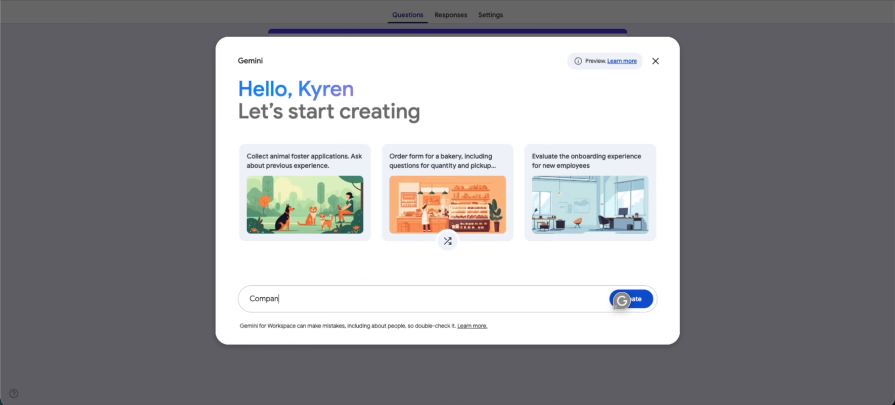
text(y name, contact name, job )
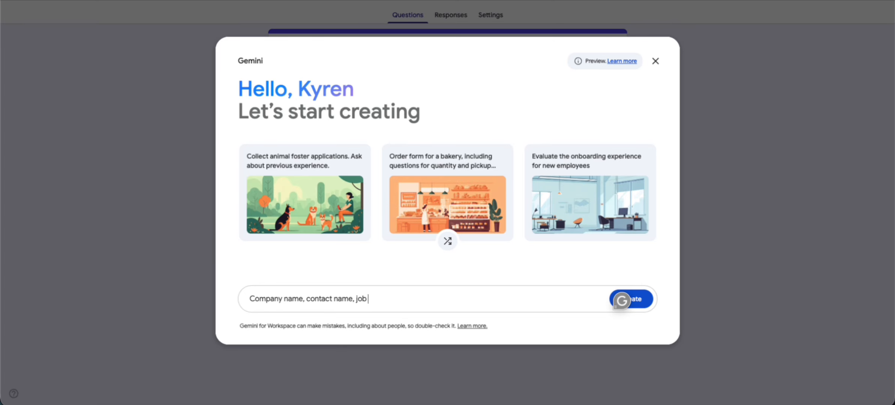
text(title, email, industry, th)
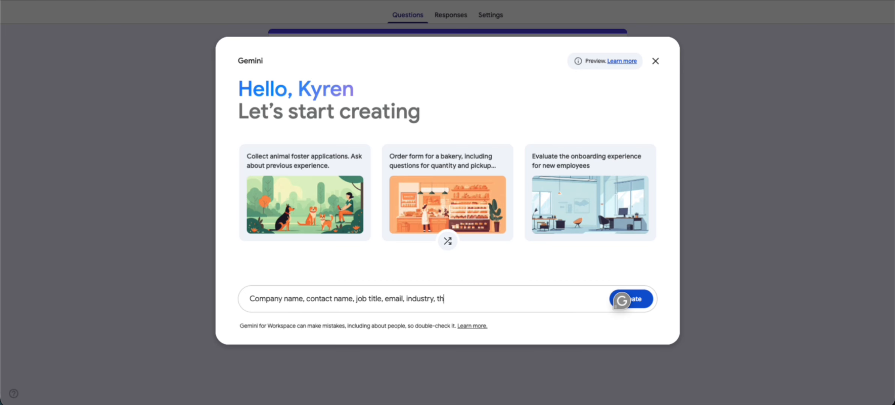
text(e type of inquiry, and and)
key(BackSpace)
key(BackSpace)
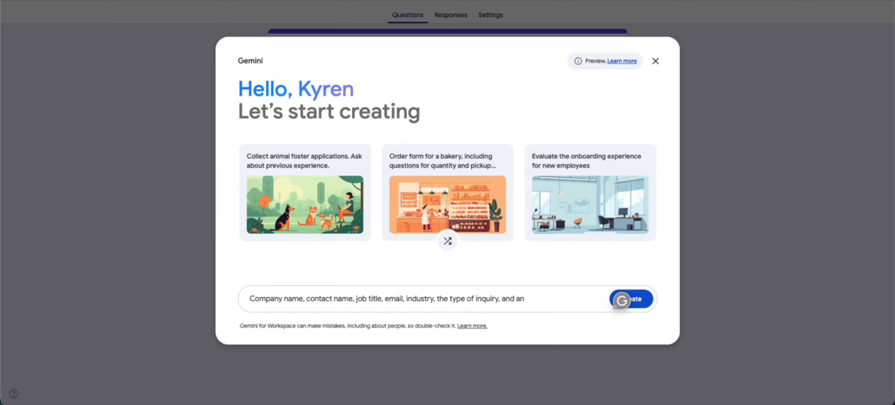
text(estimated order value.)
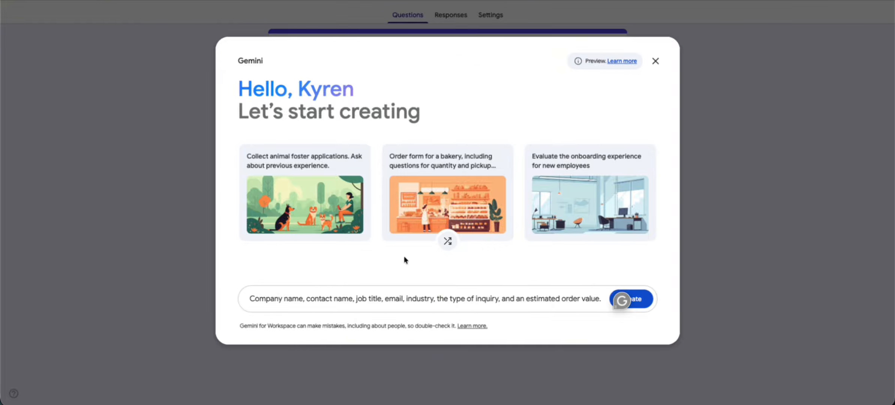
click(644, 298)
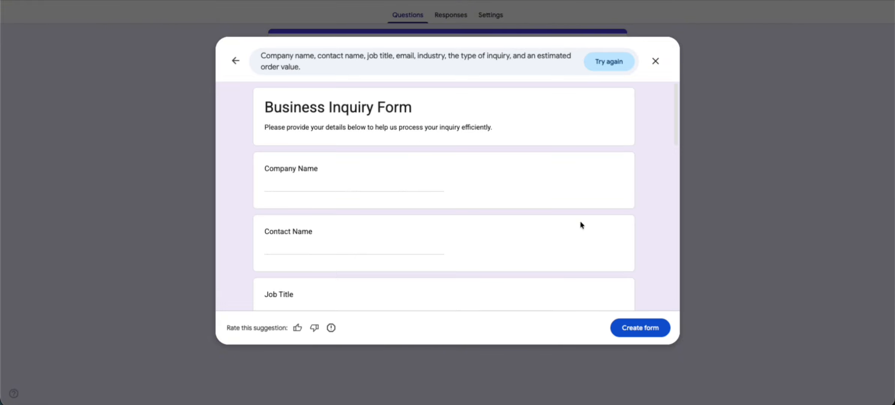
- Review the generated Business Inquiry Form and insert it, replacing the existing form content
drag(264, 105, 464, 110)
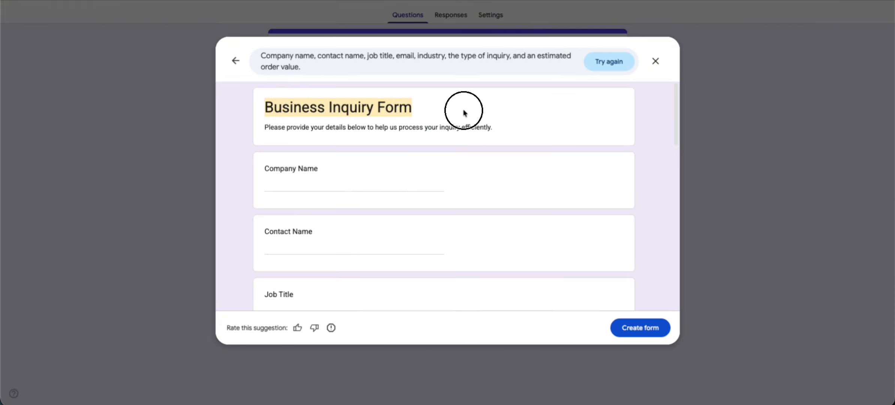
click(412, 116)
drag(349, 106, 467, 110)
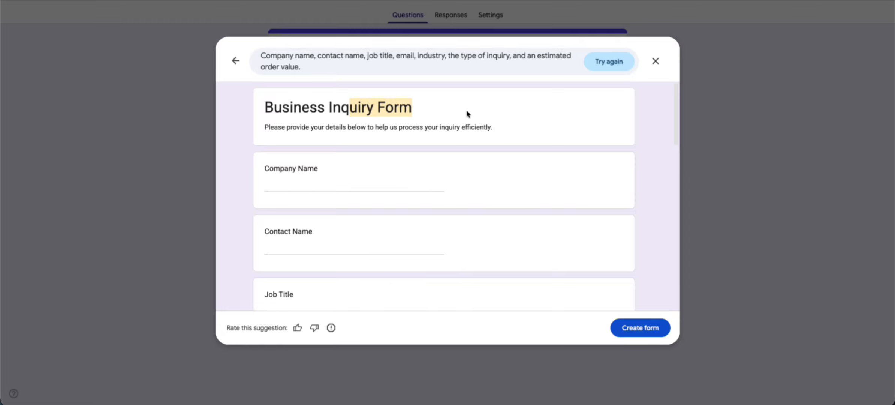
click(419, 150)
scroll(418, 150, down, 8)
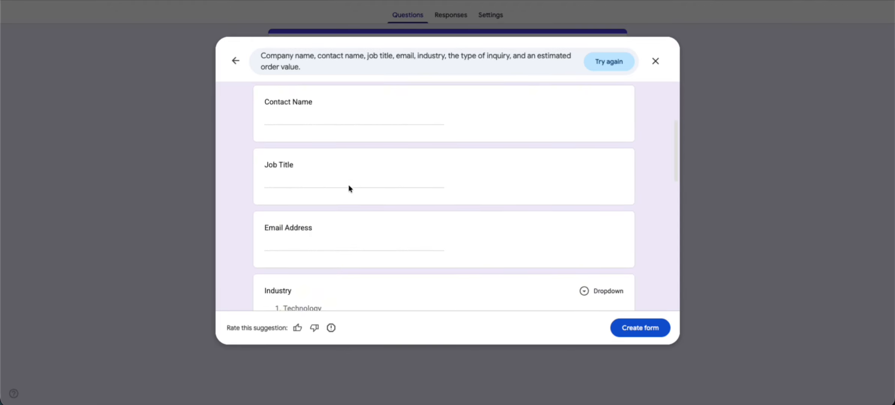
scroll(344, 193, down, 8)
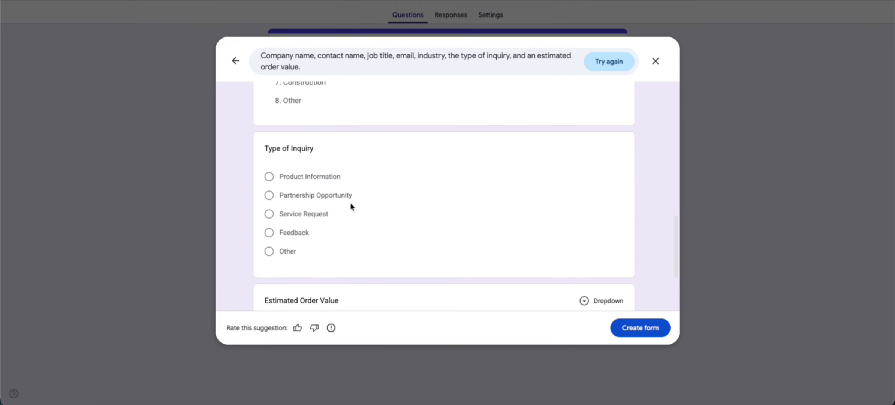
click(642, 328)
click(522, 222)
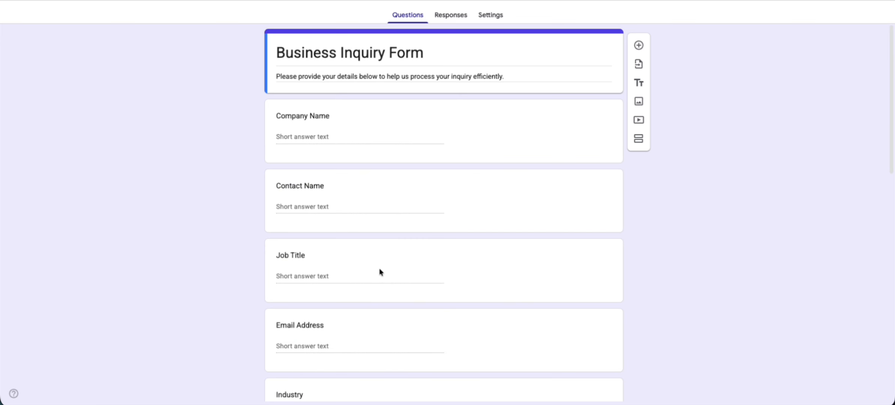
- Change inquiry types to Sample Request, Request a Quote and General Question, deleting Feedback and Other
scroll(381, 272, down, 6)
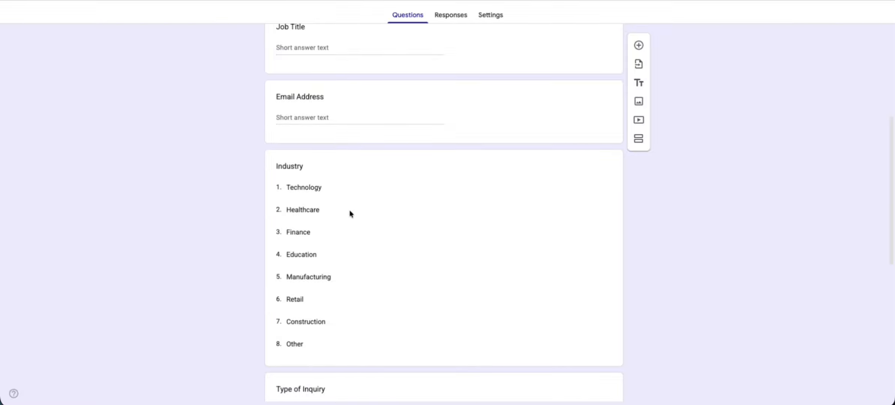
scroll(344, 256, down, 6)
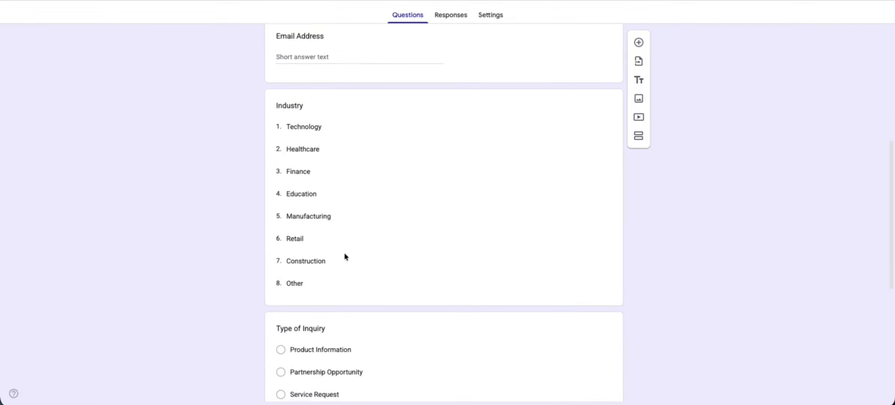
click(348, 194)
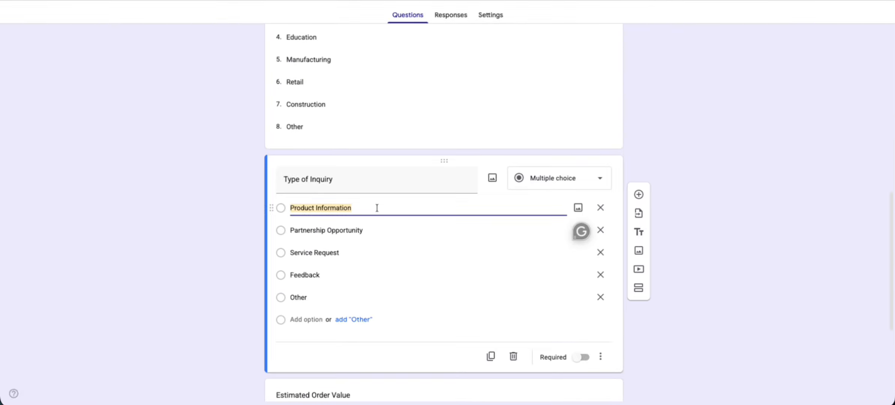
text(Sample Request)
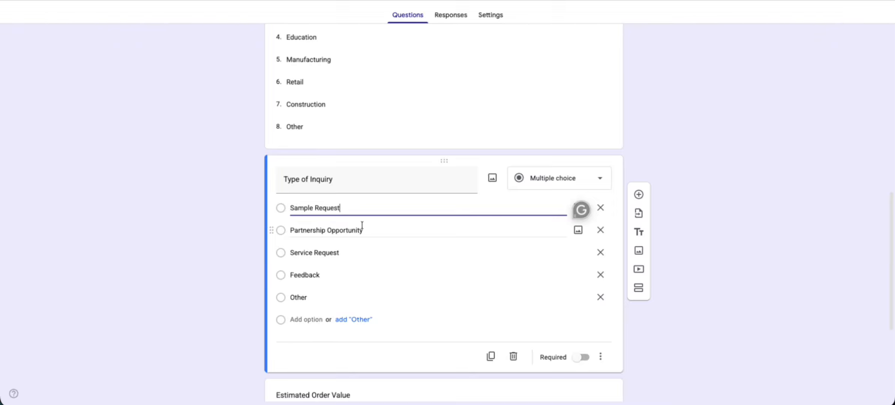
click(343, 229)
text(Request a Quote)
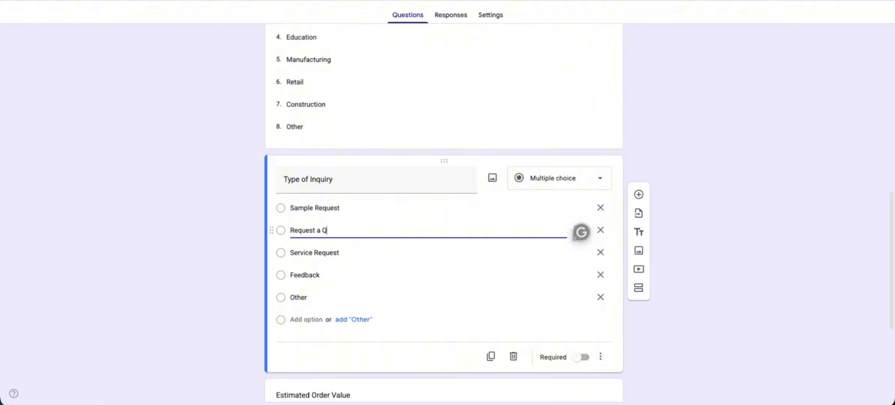
click(340, 251)
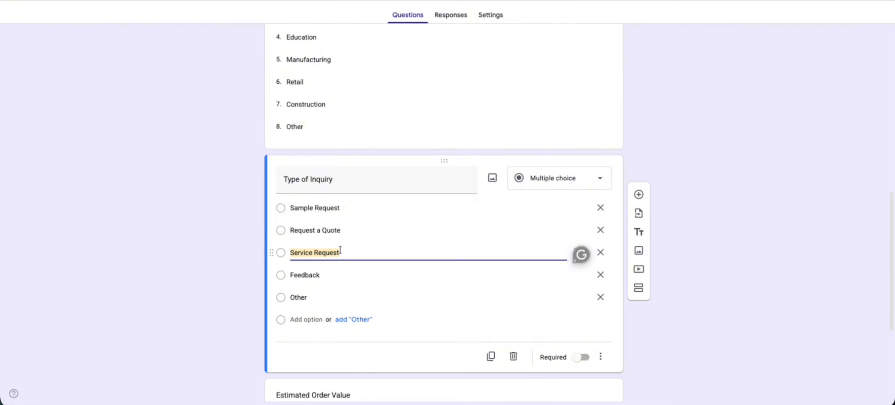
text(General Question)
click(600, 274)
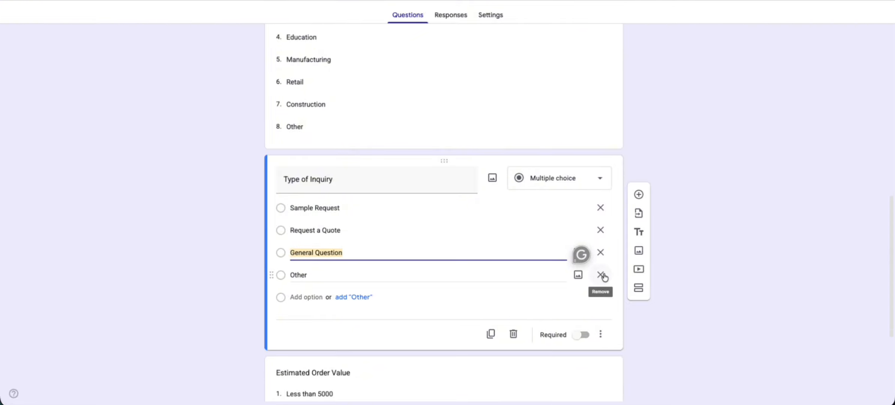
click(601, 275)
- Change the Greater than 100000 order value option to Greater than 10,000
scroll(386, 283, down, 3)
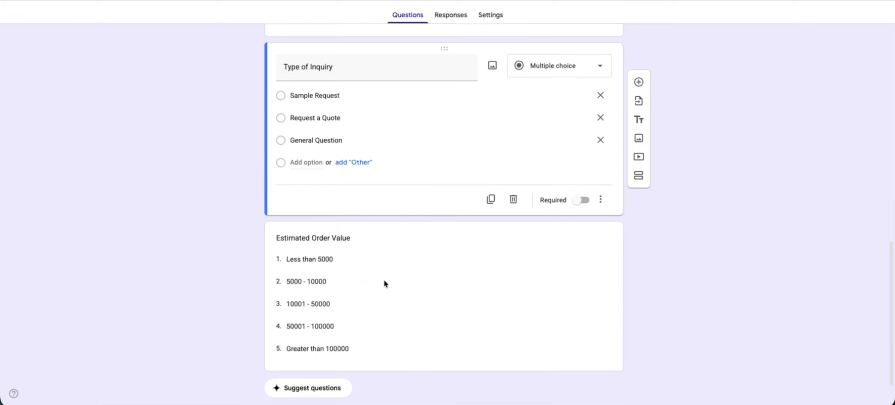
click(358, 192)
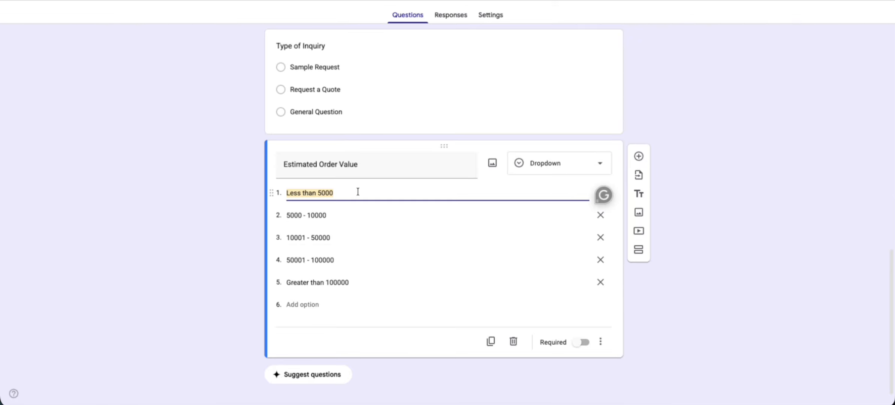
click(332, 283)
key(Delete)
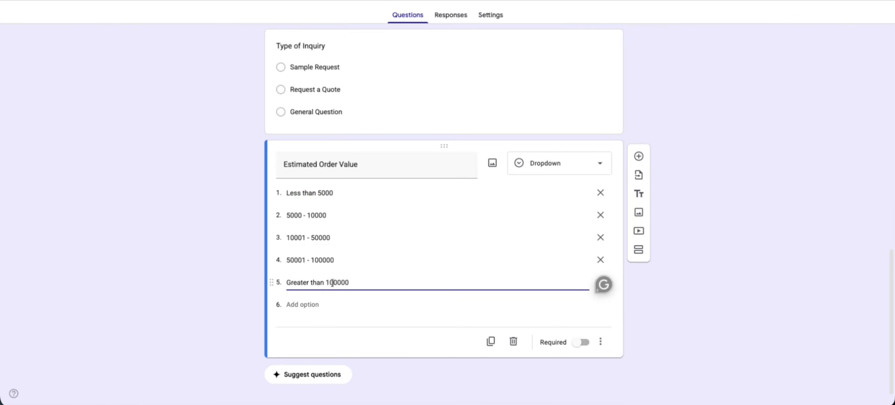
text(,)
click(341, 192)
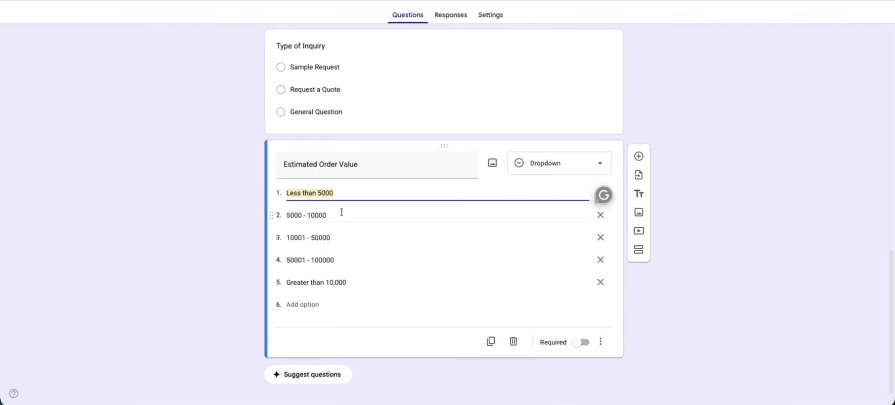
click(368, 260)
- Rename order value options to $1,000-$10,000 and Under $1000 / Unspecified, moving the latter to the top
click(344, 193)
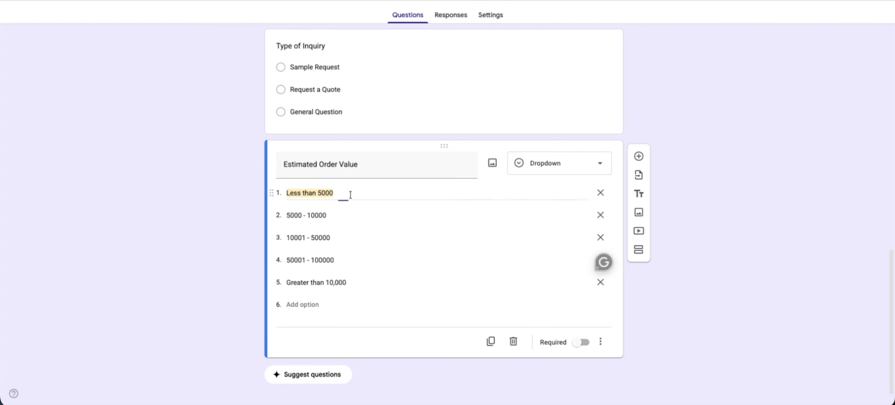
text($1,000)
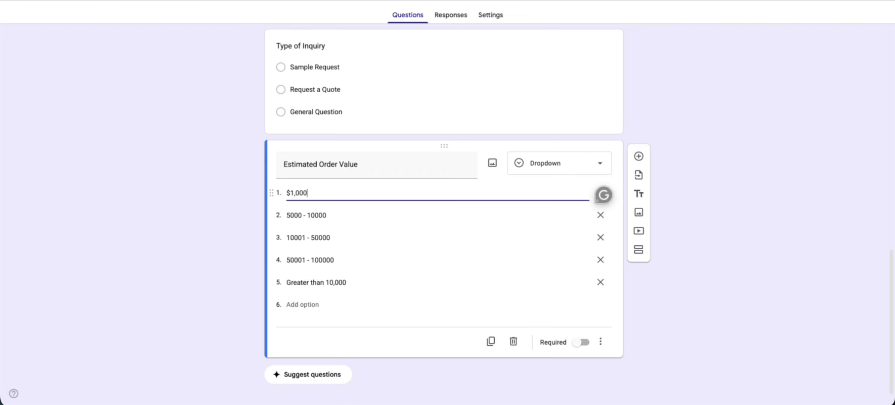
text(-$10,000)
click(349, 212)
text(U)
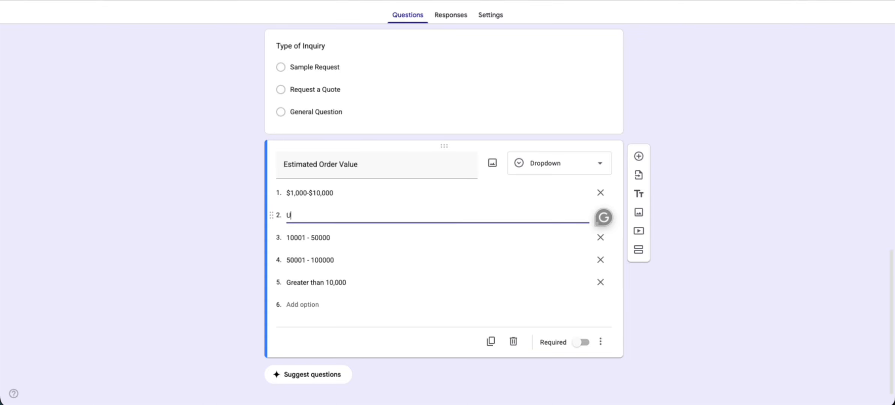
text(nder $1000 / Unspeci)
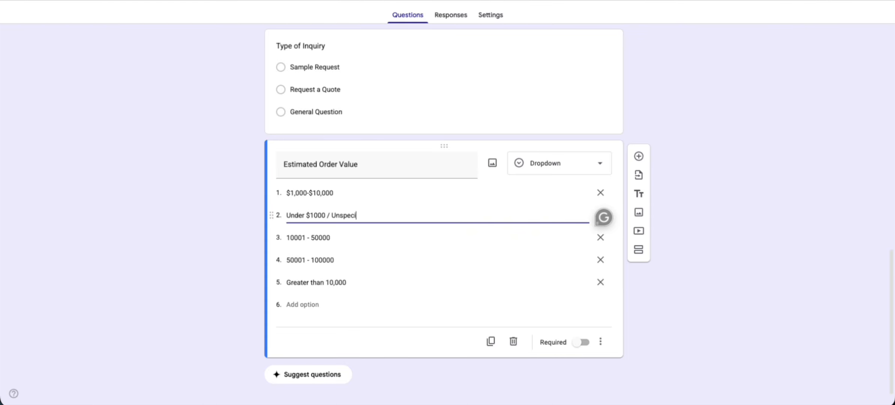
text(fied)
drag(271, 216, 273, 183)
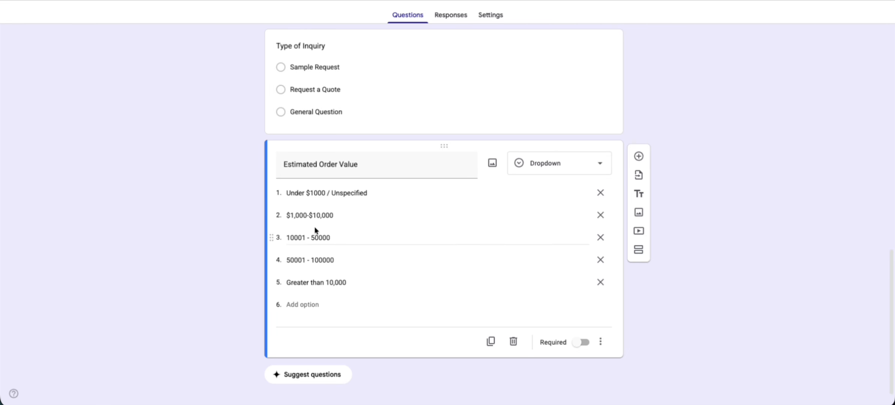
- Delete the 10001 - 50000 and 50001 - 100000 order value options
click(313, 234)
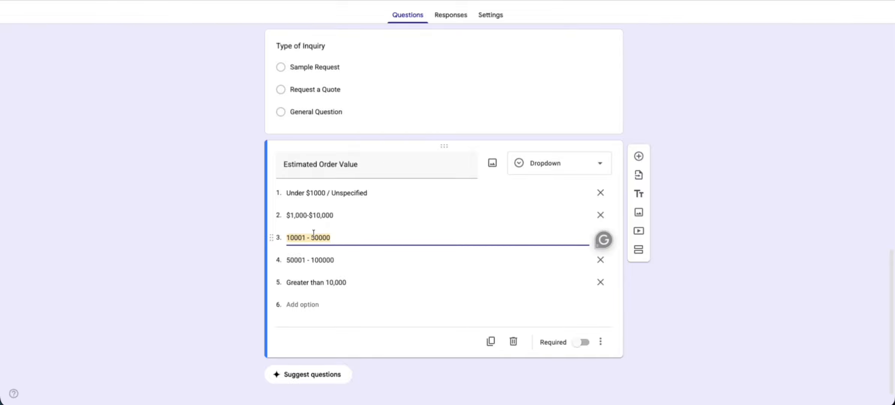
click(600, 260)
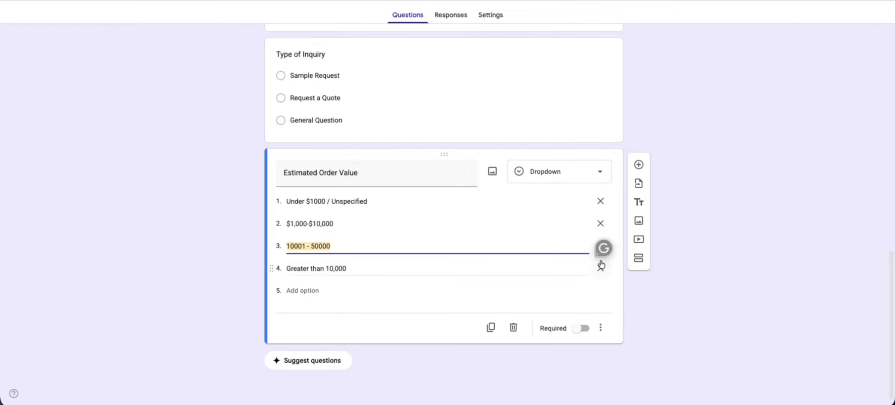
click(600, 246)
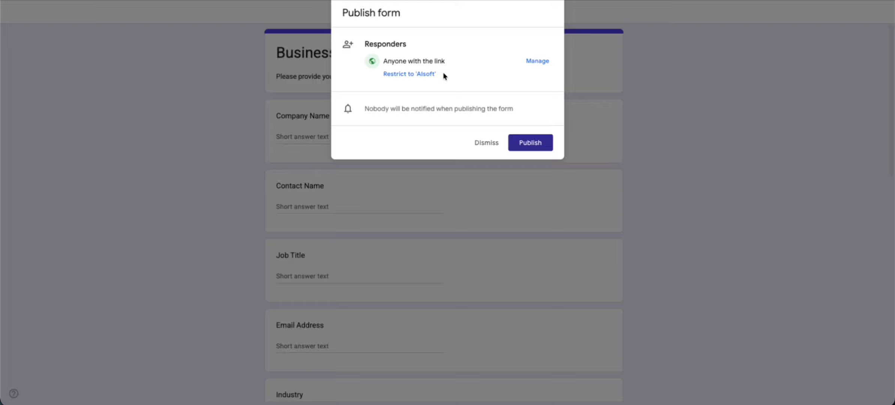
- Publish the Business Inquiry Form and copy its shortened responder link
click(530, 143)
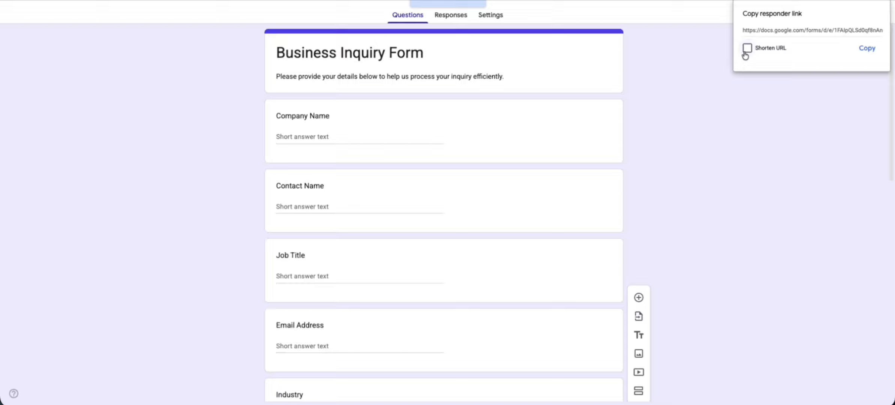
click(747, 48)
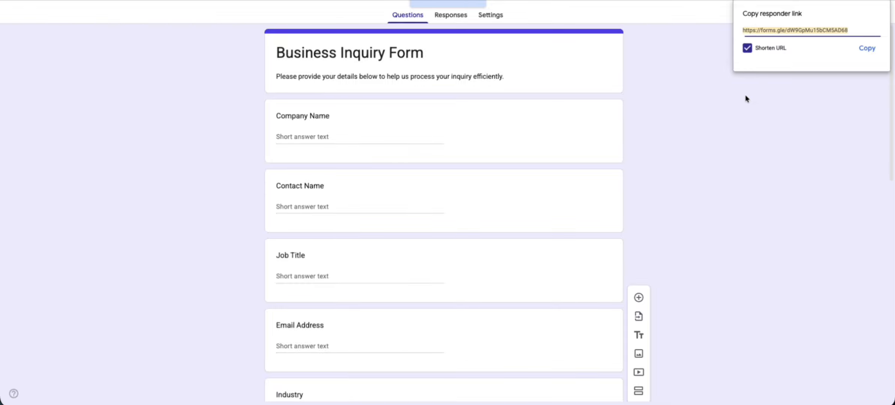
click(866, 48)
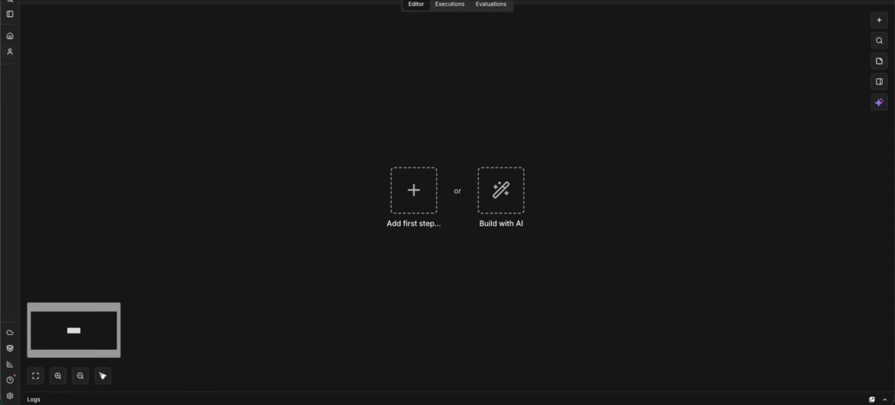
- Start the workflow with a Google Sheets On row added trigger connected to a Google account
click(427, 195)
text(google sheet)
key(Return)
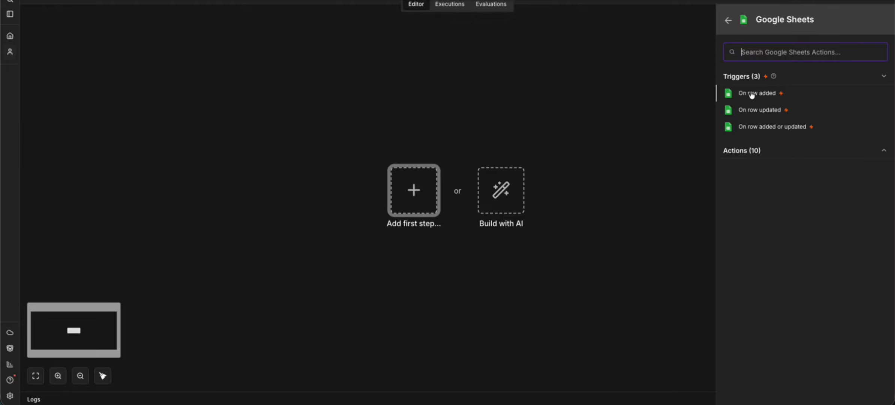
click(751, 95)
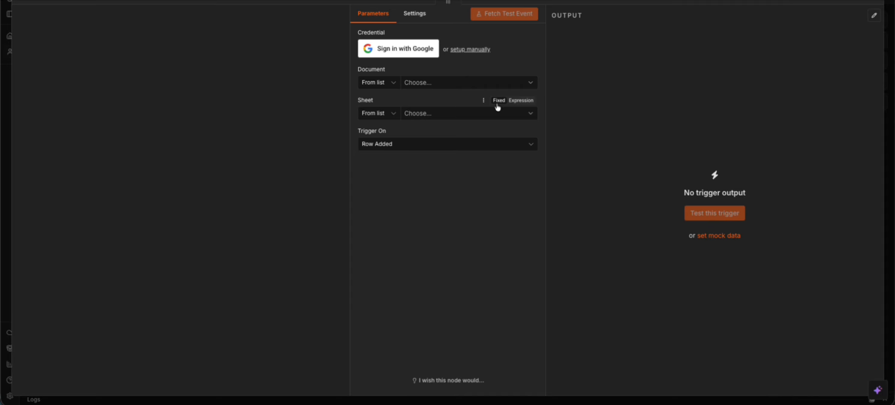
click(407, 56)
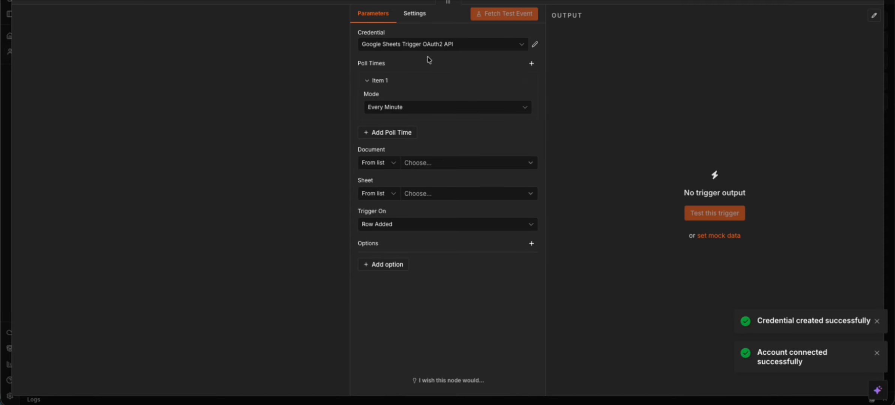
- Point the trigger at Lead Tracking Pipeline's Form Responses 1 sheet and listen for a test event
click(420, 165)
text(lead trac)
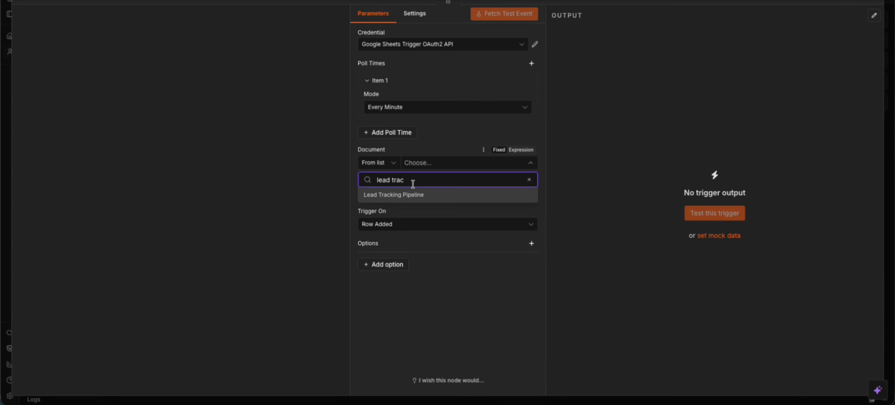
click(413, 195)
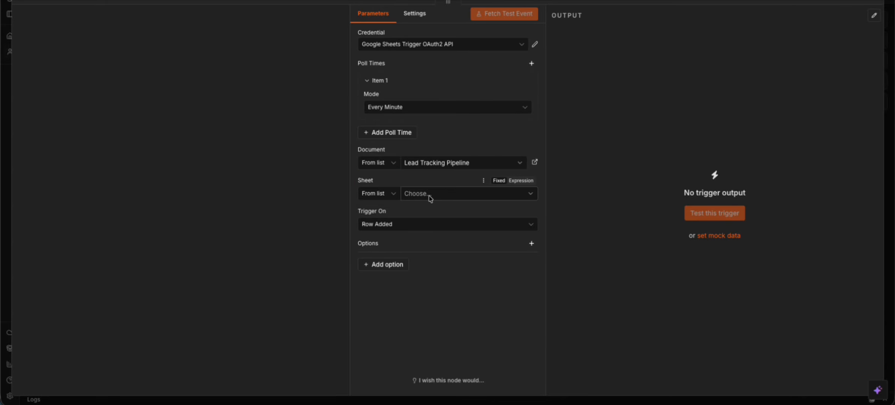
click(427, 193)
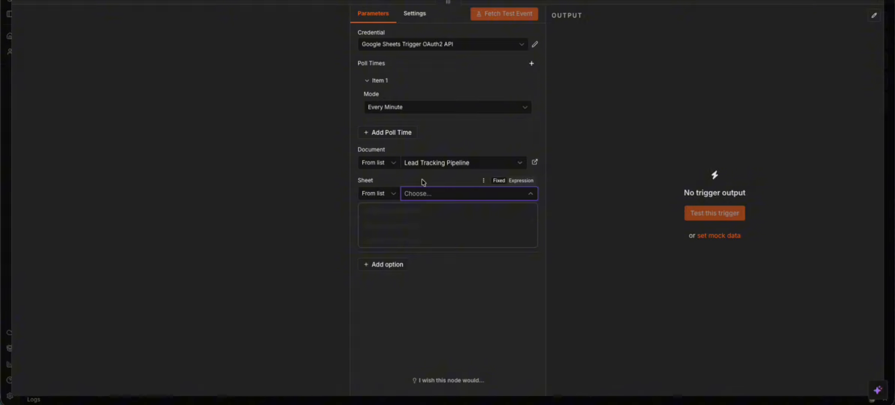
click(419, 211)
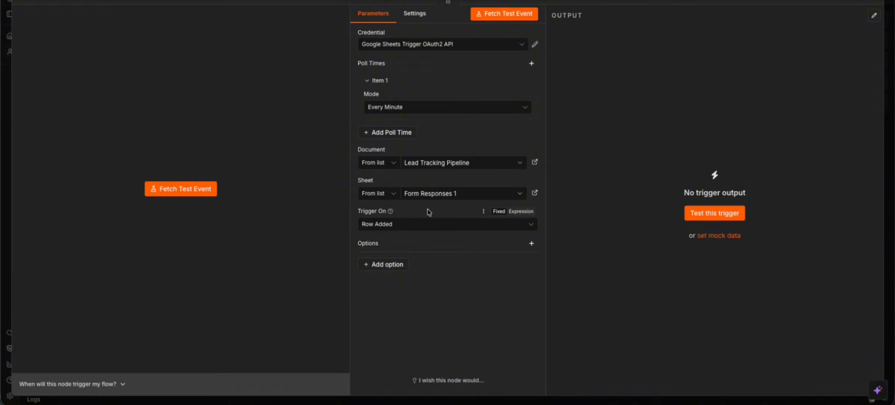
click(180, 189)
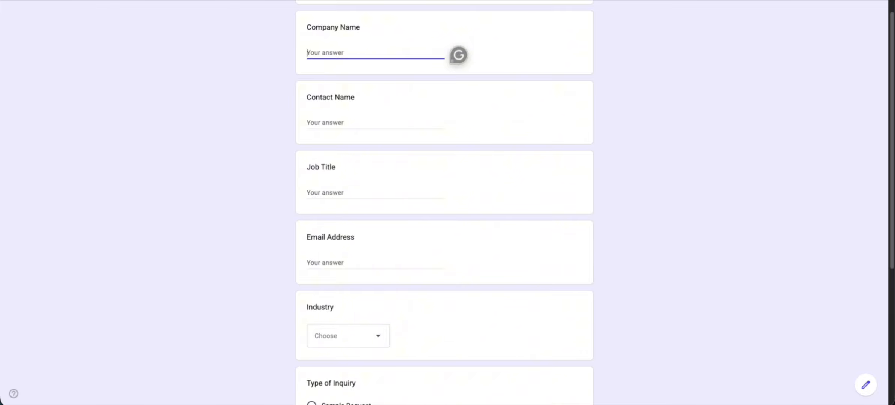
- Enter Werewolf Games as company, the contact's name, job title CEO and the contact's e-mail
text(Werewolf Games)
key(Tab)
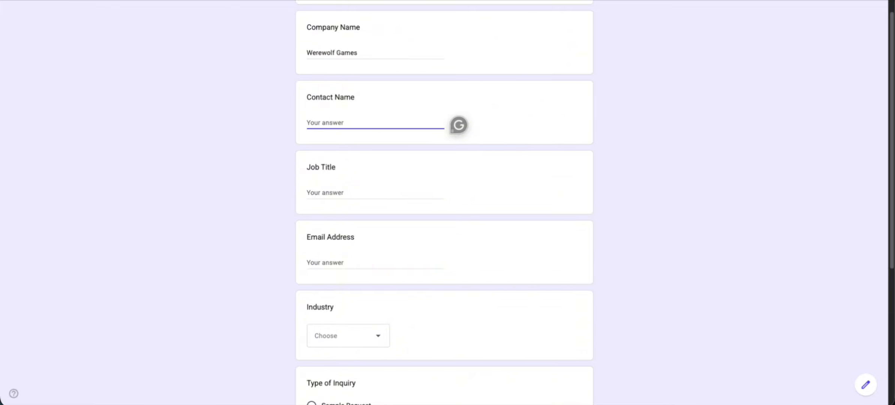
text(Mr Werewolf)
key(Tab)
text(CEO)
scroll(351, 84, down, 4)
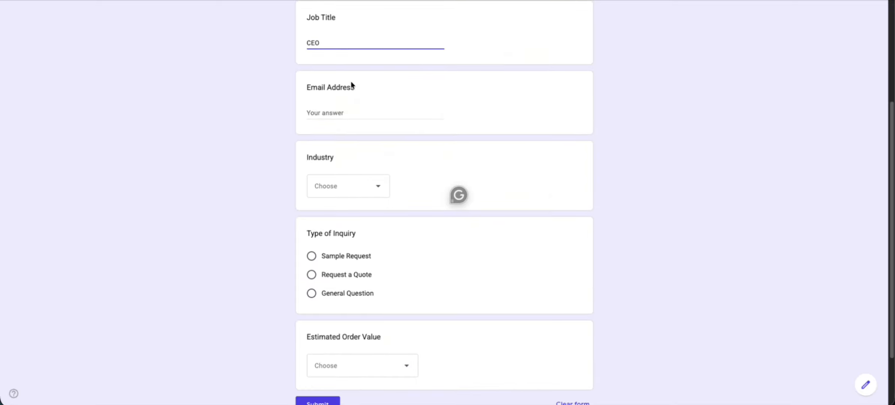
click(349, 107)
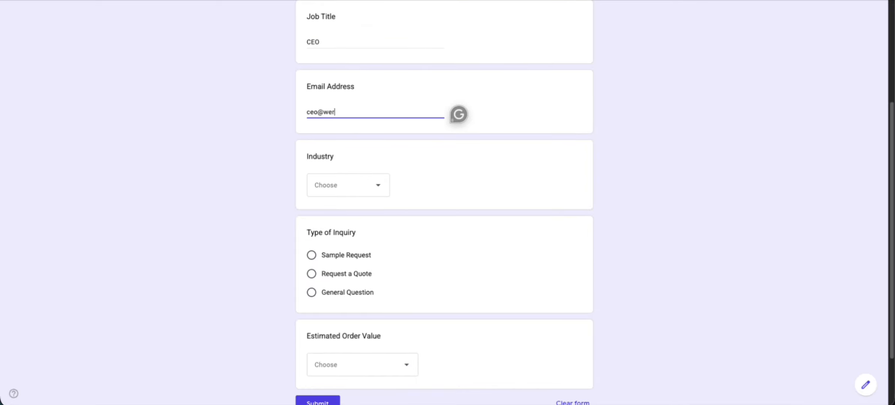
- Choose Manufacturing, Request a Quote and $1,000-$10,000, then submit the test response
click(357, 184)
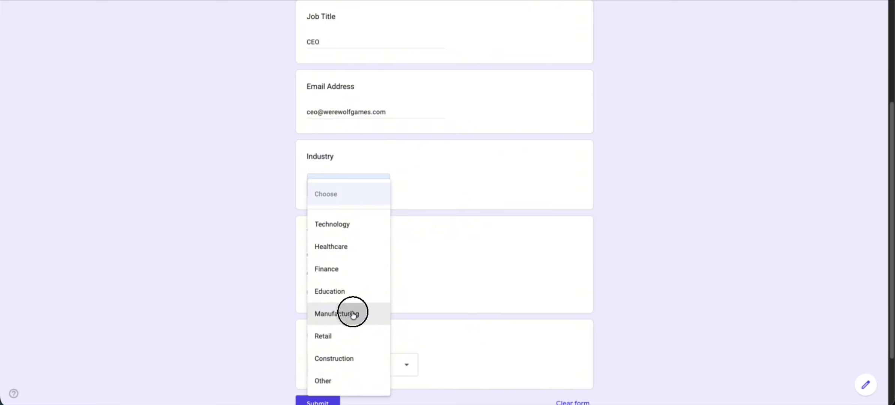
click(352, 313)
scroll(435, 206, down, 2)
click(351, 196)
click(365, 304)
click(354, 357)
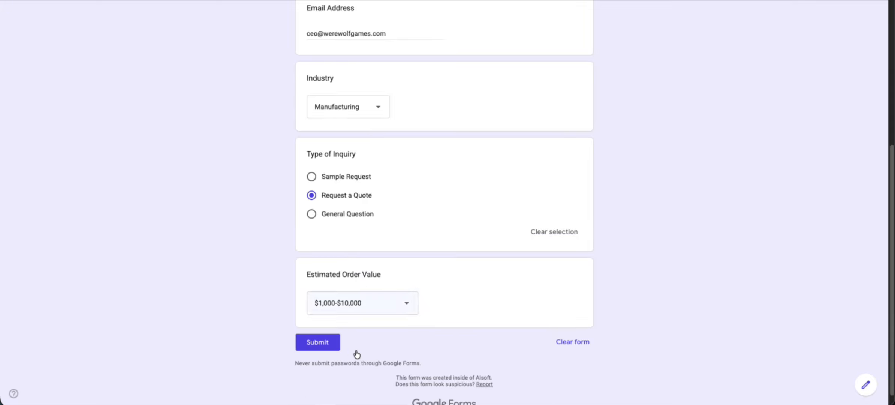
click(326, 341)
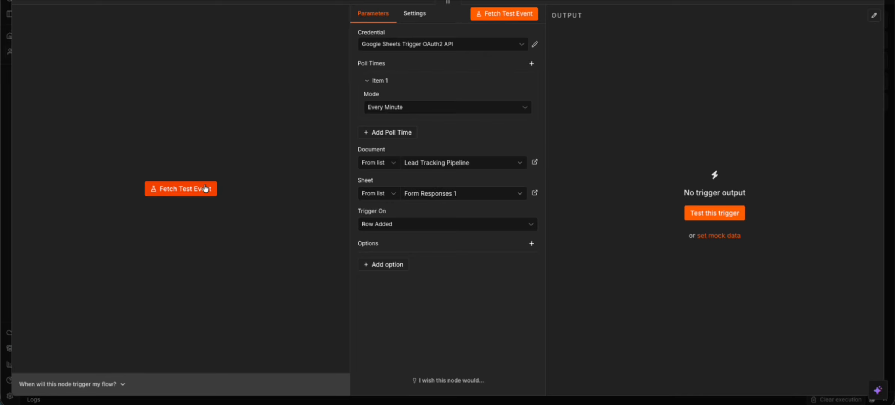
- Fetch the test event so the trigger loads the Werewolf Games row as 1 item
click(206, 188)
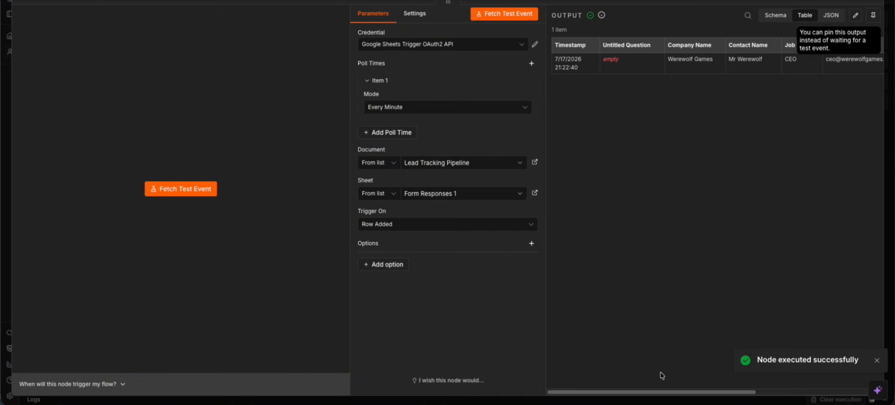
drag(652, 392, 629, 214)
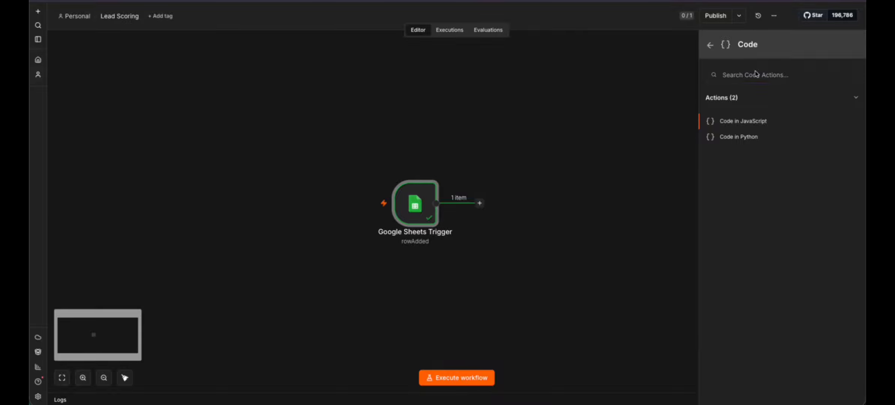
- Add a Code in JavaScript step and replace its sample code with the pasted lead-scoring script
click(731, 123)
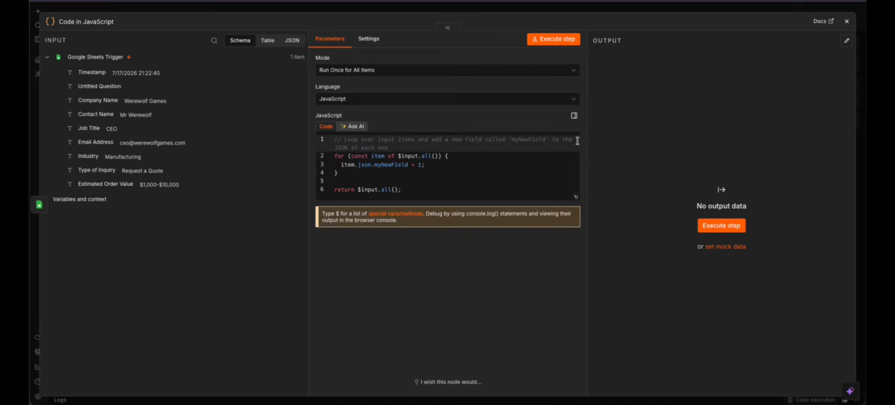
click(461, 182)
key(ctrl+a)
key(Delete)
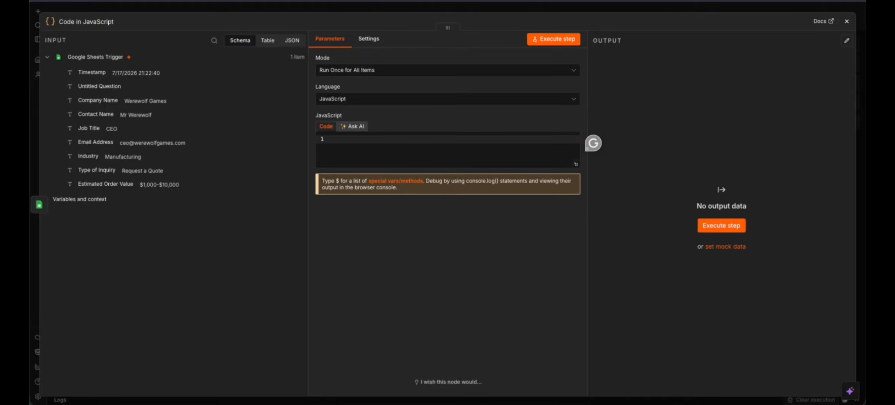
key(ctrl+v)
scroll(425, 155, up, 10)
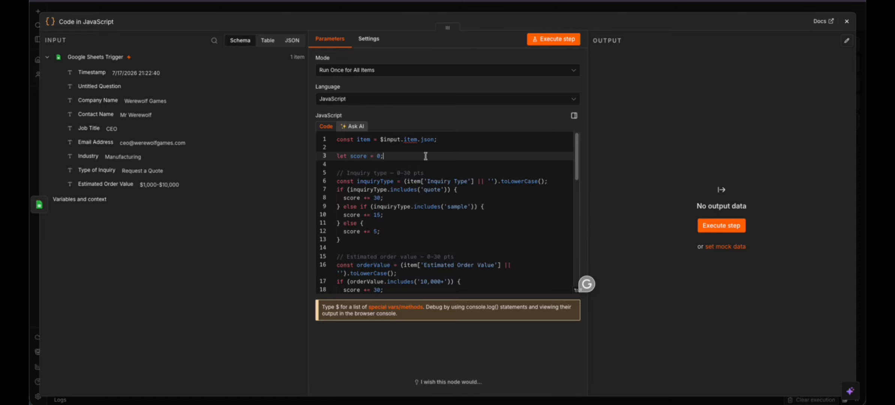
drag(338, 181, 396, 242)
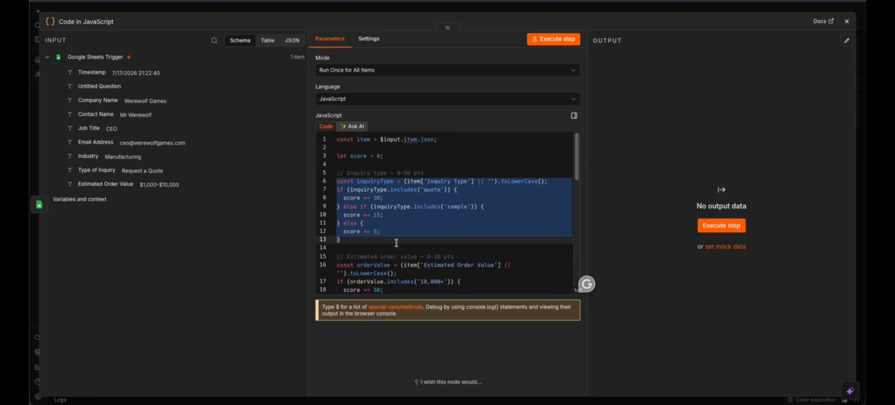
click(396, 243)
scroll(396, 243, down, 3)
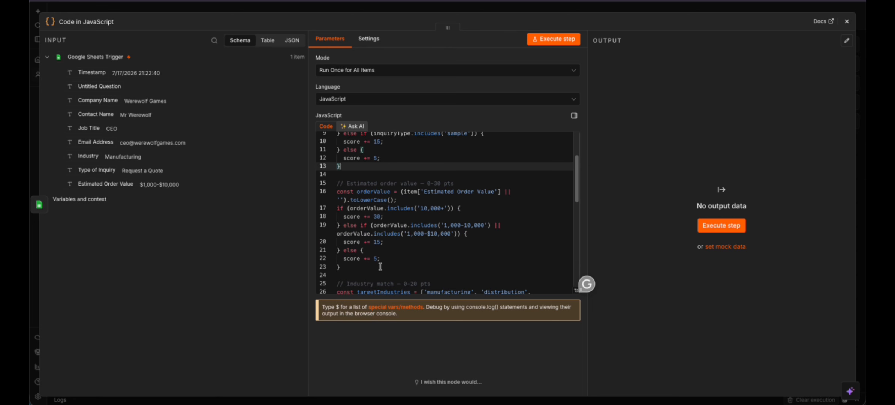
drag(396, 267, 334, 184)
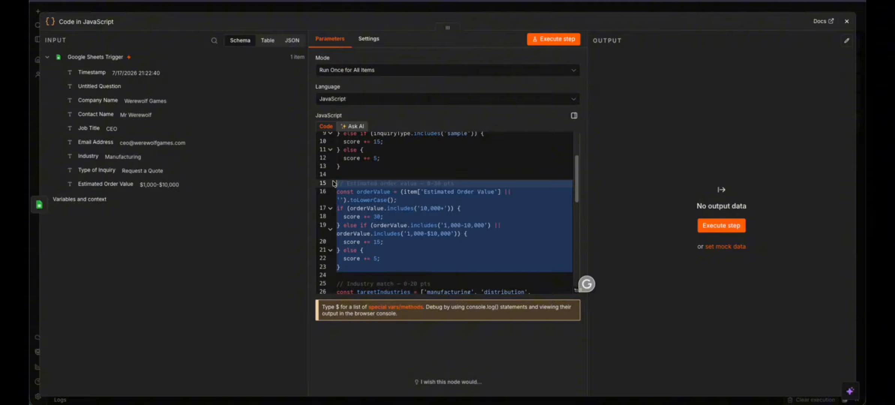
scroll(335, 183, down, 3)
drag(340, 243, 335, 177)
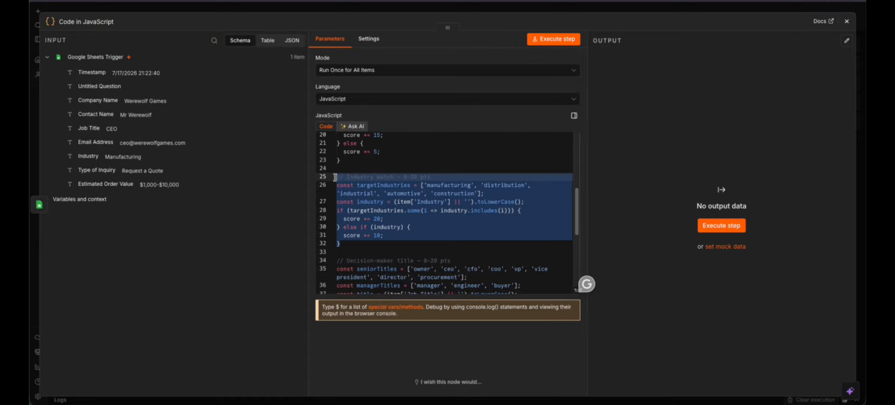
scroll(335, 177, down, 3)
drag(341, 264, 333, 189)
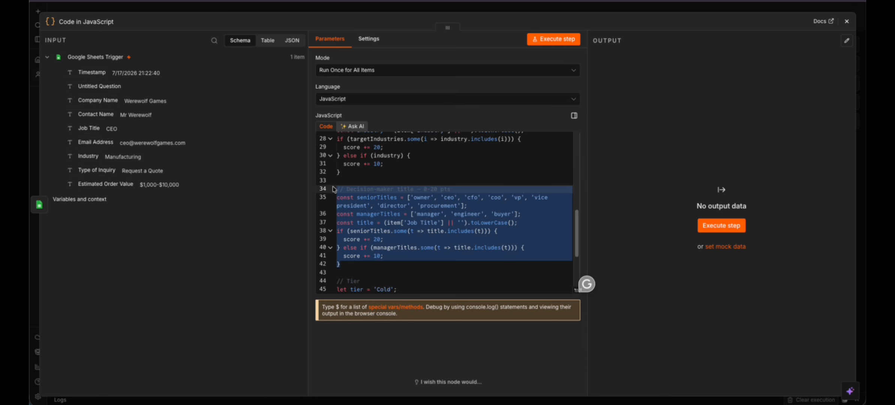
scroll(371, 224, down, 5)
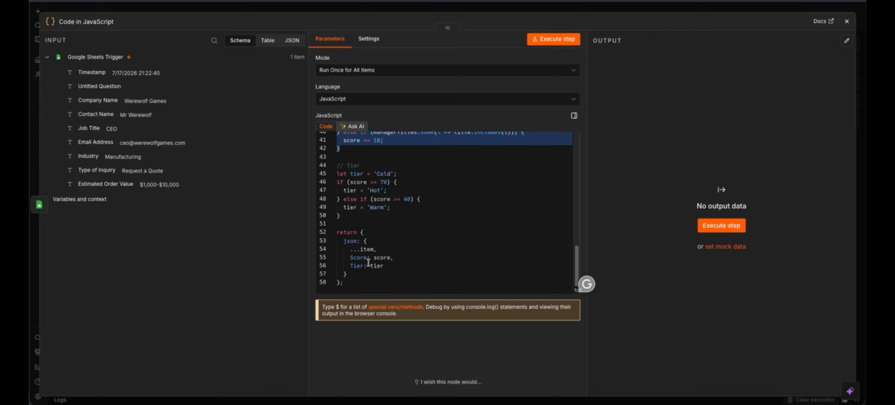
click(370, 234)
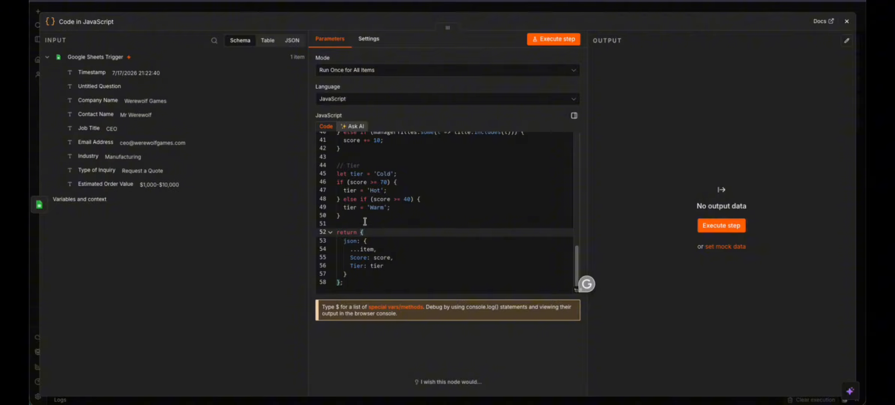
drag(363, 216, 335, 162)
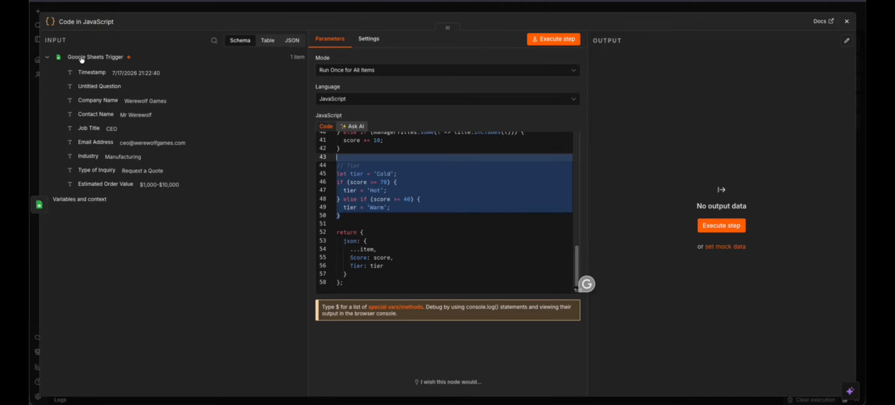
- Execute the scoring code on the Werewolf Games lead and review its Score 60, Tier Warm output
click(347, 175)
scroll(385, 175, up, 8)
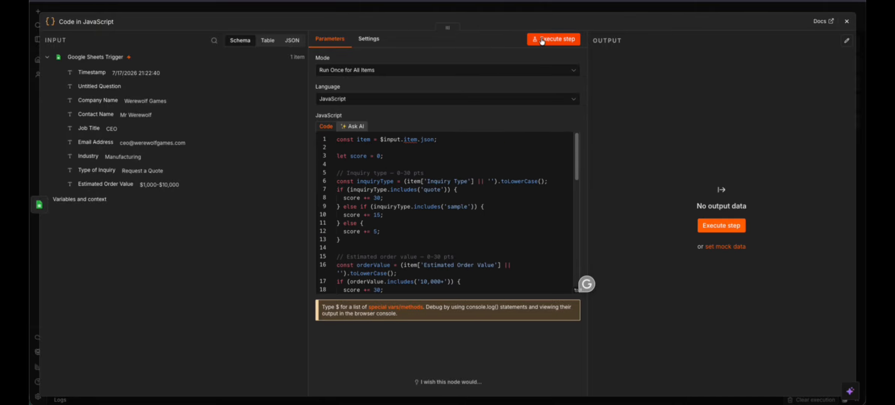
click(553, 39)
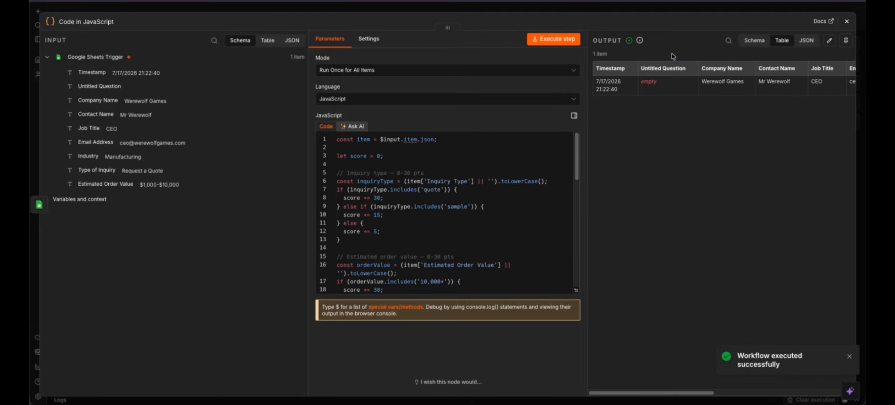
drag(660, 392, 819, 388)
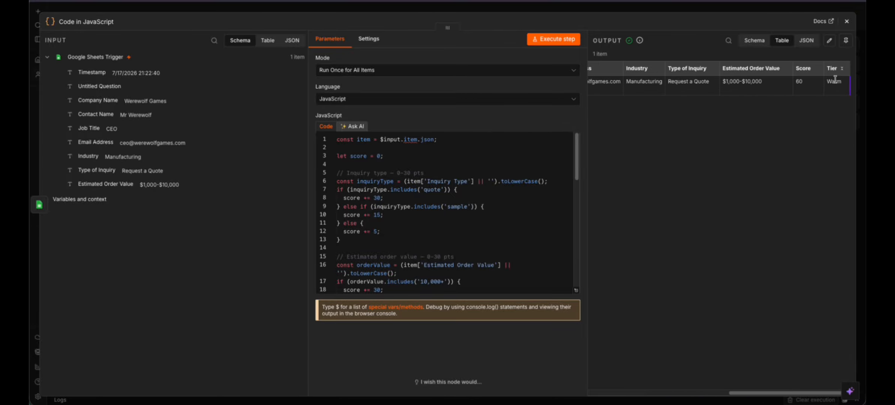
mouse_move(758, 392)
mouse_down()
mouse_move(742, 391)
mouse_move(758, 391)
mouse_up()
drag(578, 165, 579, 145)
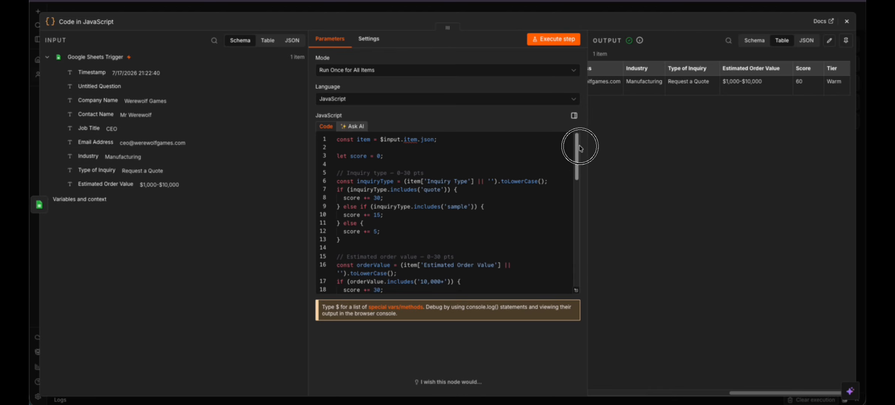
click(400, 189)
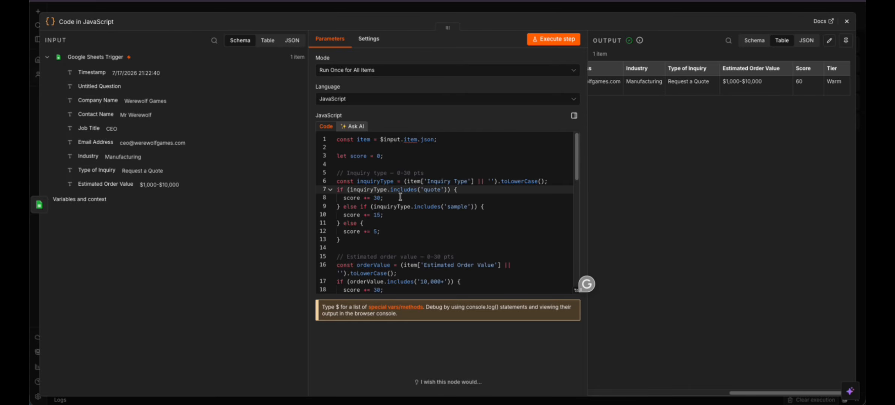
drag(577, 150, 577, 182)
drag(384, 210, 344, 210)
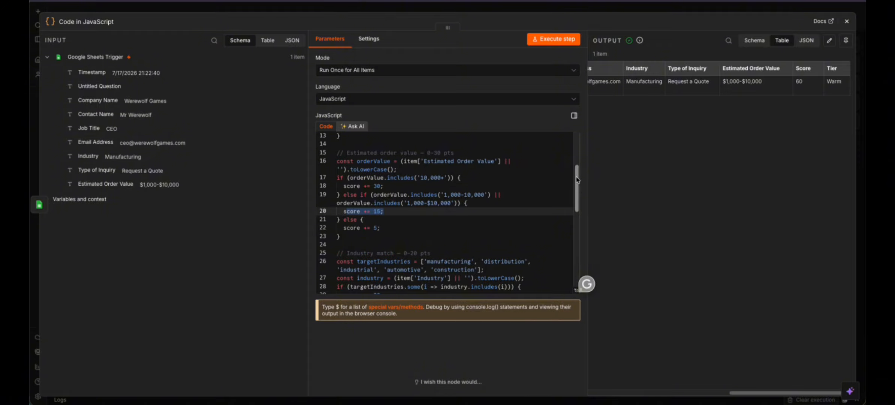
drag(576, 177, 576, 198)
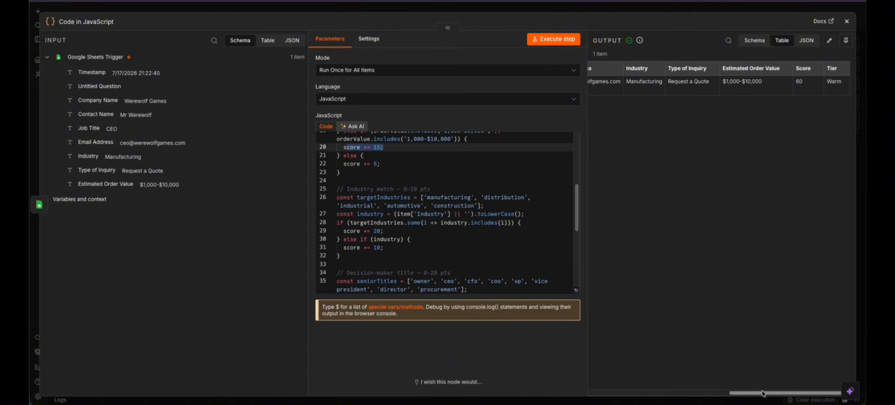
drag(762, 393, 784, 386)
- Correct the inquiry field name on code line 6 to 'Type of Inquiry'
drag(576, 208, 581, 125)
click(419, 212)
click(415, 228)
click(482, 171)
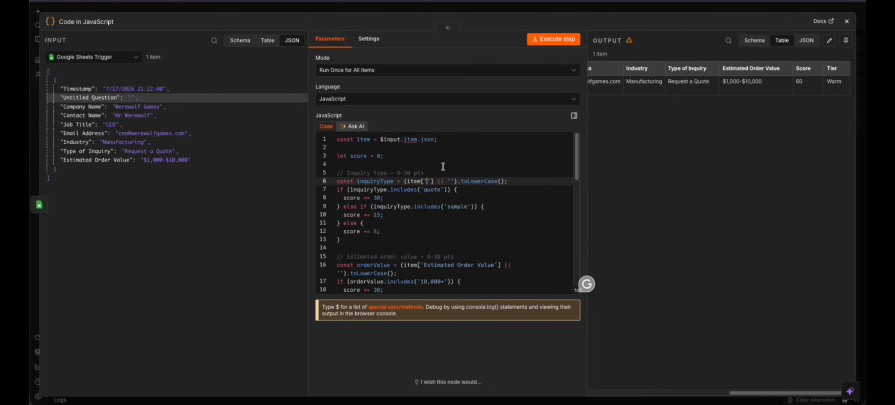
text(Type of Inquiry)
click(471, 232)
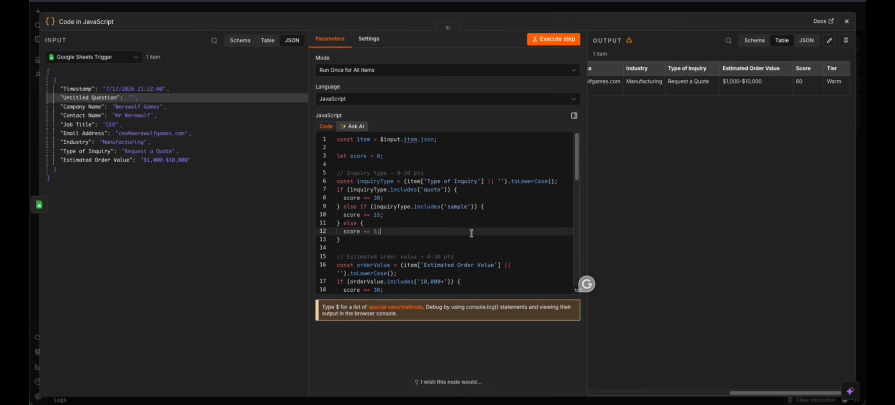
- Rerun the scoring code, confirm Score 85 and Tier Hot, and review the scoring rules
click(554, 39)
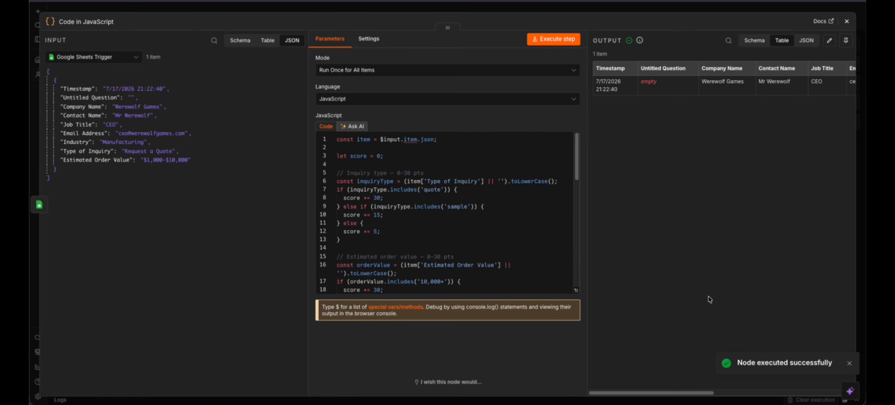
drag(678, 395, 826, 394)
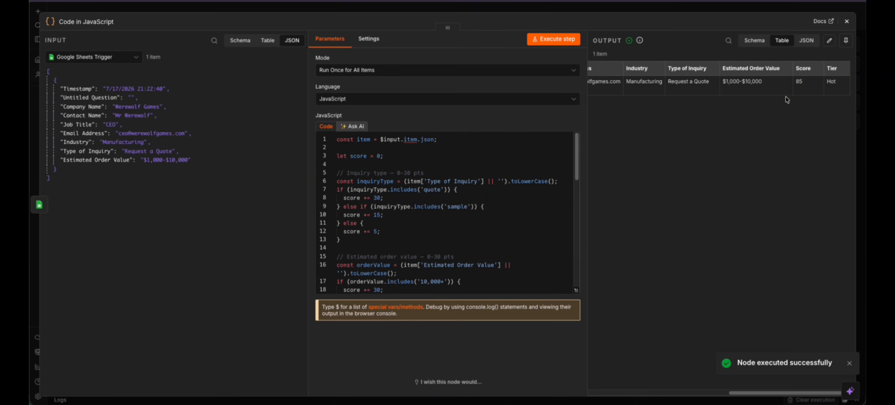
double_click(796, 81)
click(468, 182)
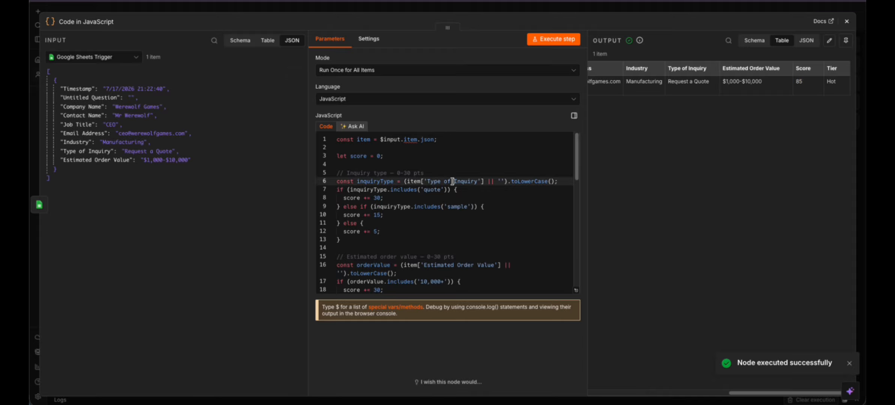
drag(478, 181, 427, 181)
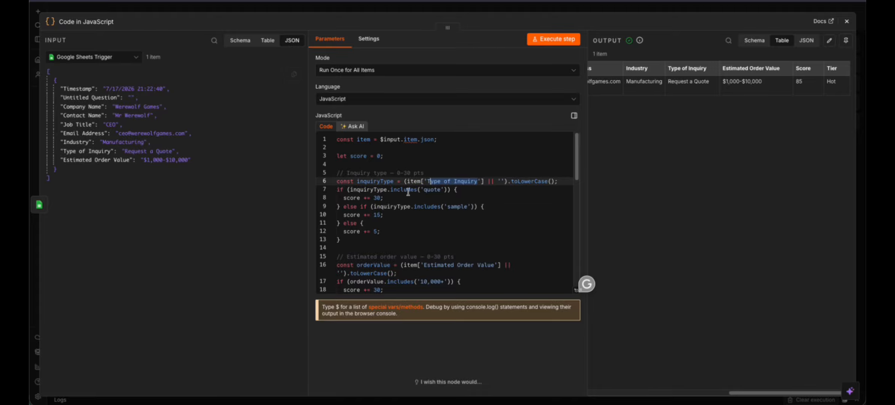
scroll(410, 192, down, 3)
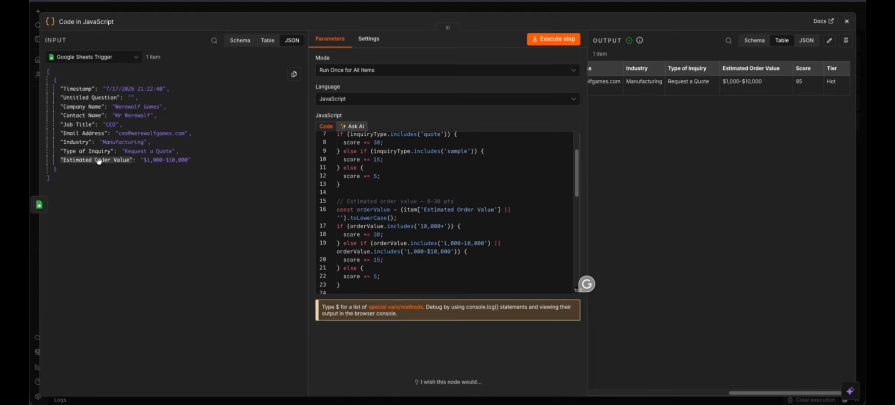
click(449, 211)
scroll(449, 211, down, 5)
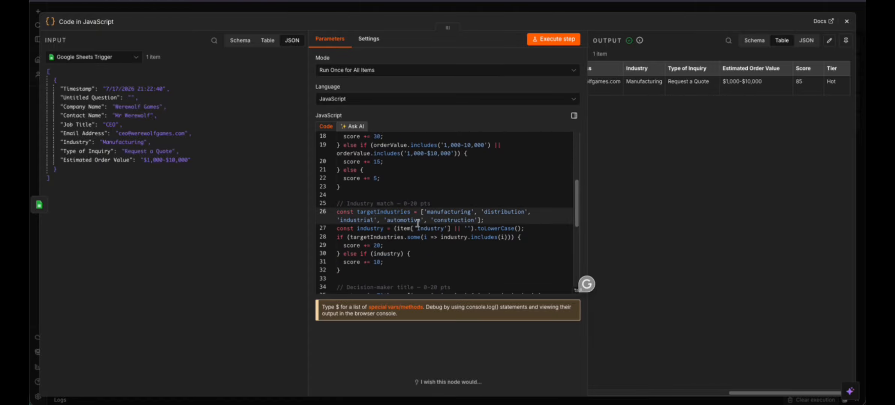
scroll(417, 221, down, 3)
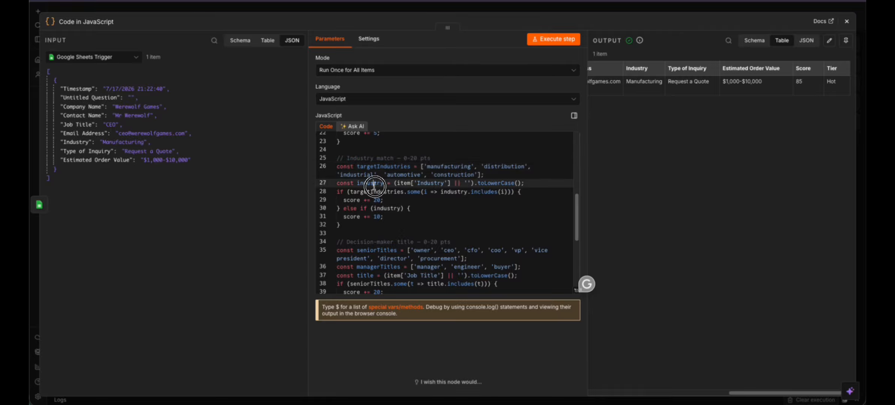
scroll(374, 183, up, 10)
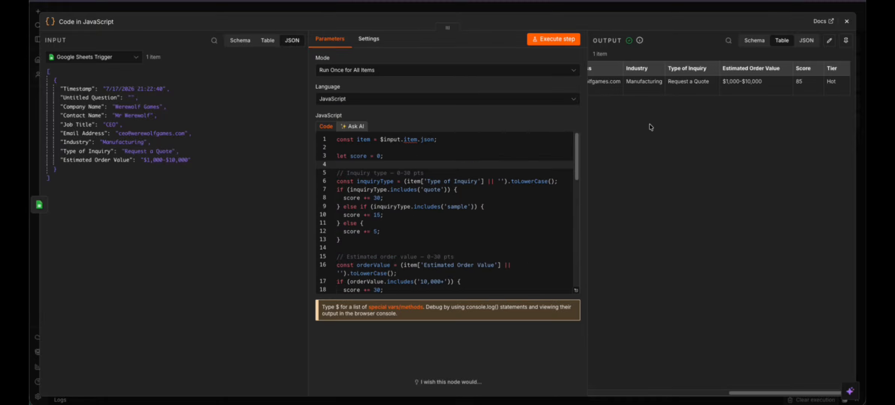
- Add a Google Sheets 'Update row in sheet' step after the Code step
click(847, 21)
key(Tab)
text(google )
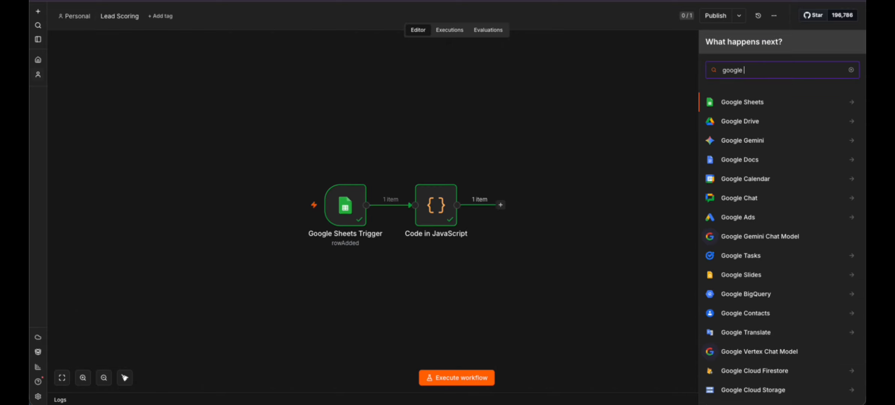
text(sheets)
click(745, 102)
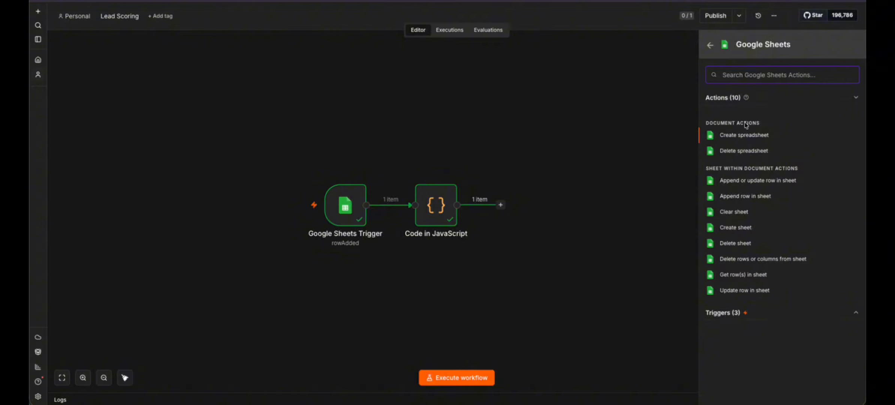
click(735, 290)
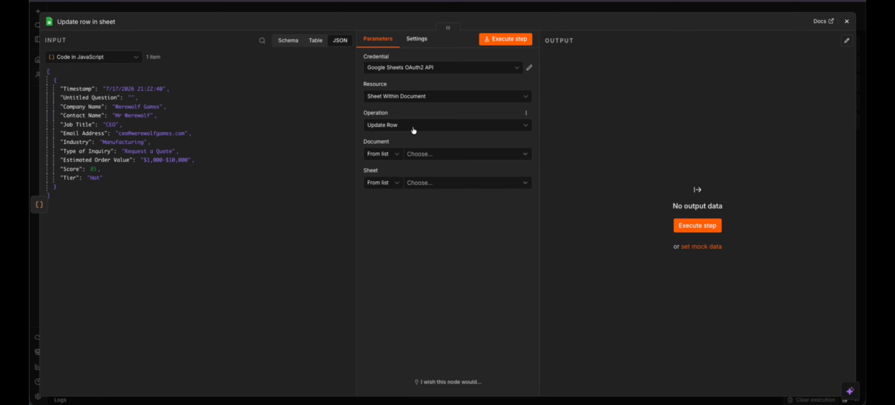
- Target the Lead Tracking Pipeline spreadsheet's Form Responses 1 sheet
click(424, 154)
text(lead tra)
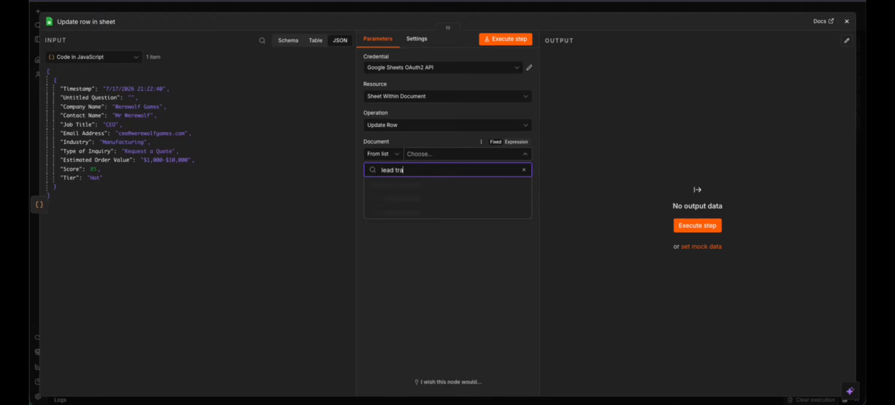
click(439, 186)
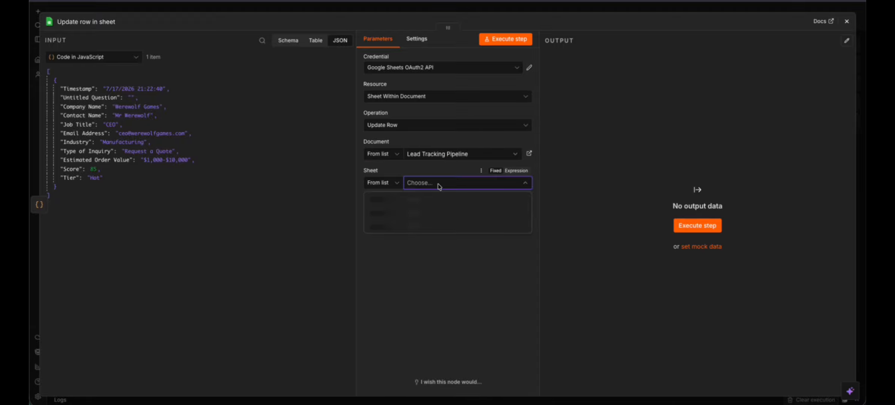
click(447, 199)
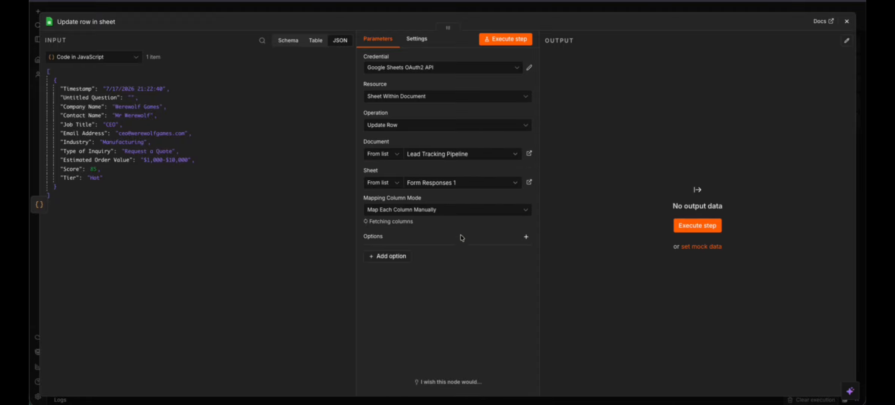
- Map Score to Lead Score and Tier to Lead Status, match on Email Address, and run the update
scroll(447, 240, down, 3)
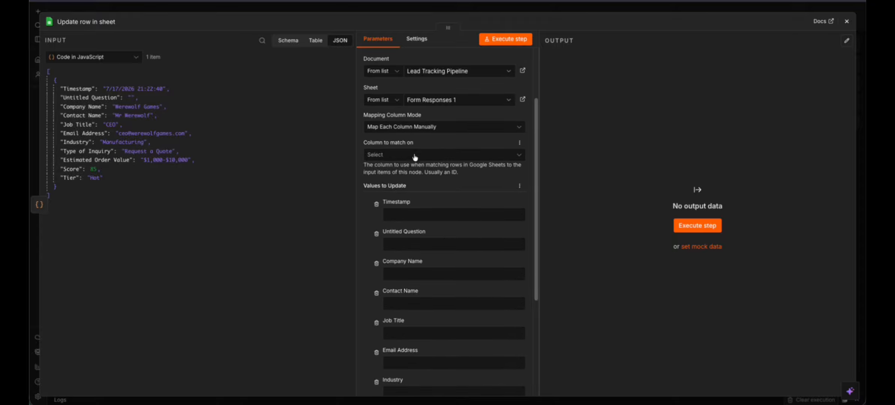
click(415, 155)
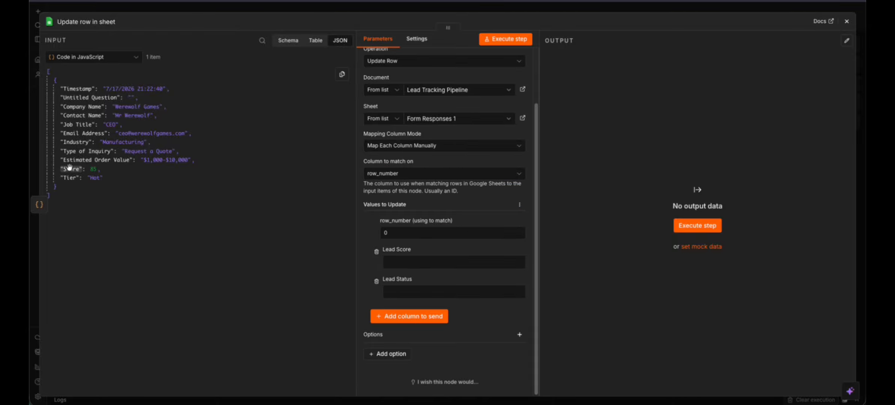
drag(71, 168, 396, 262)
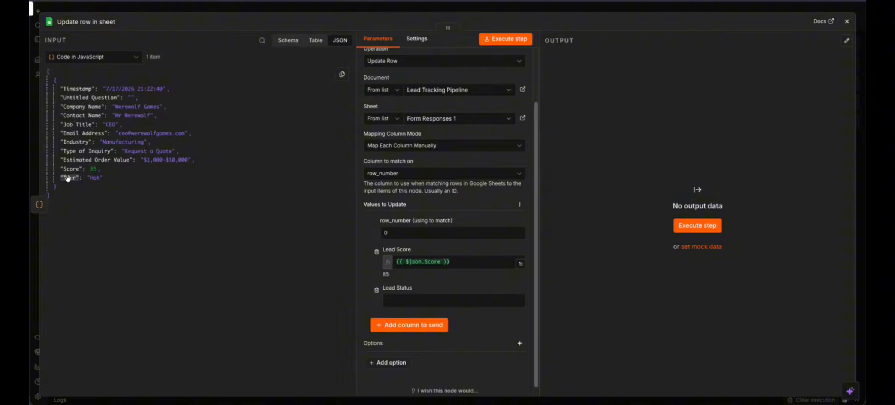
drag(67, 178, 389, 302)
click(370, 267)
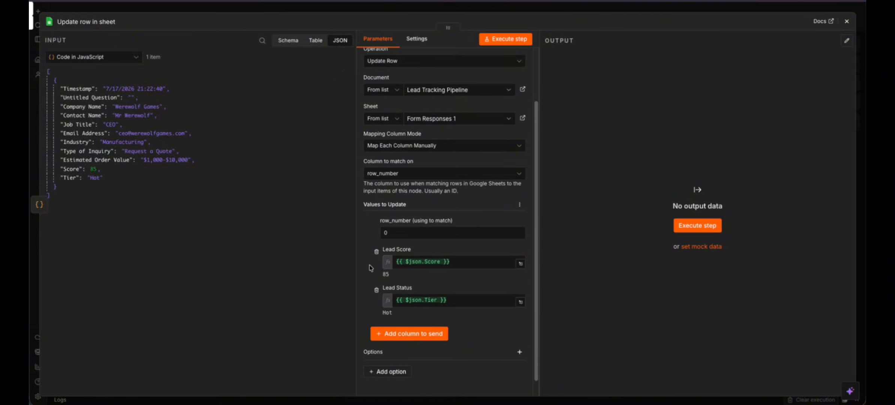
click(402, 238)
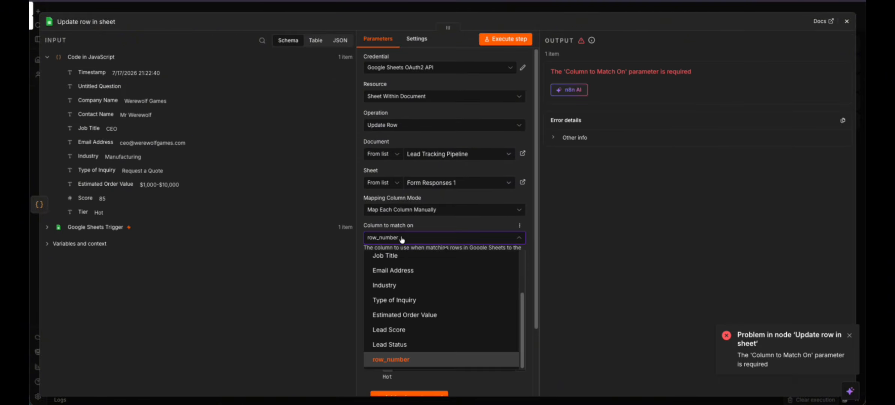
scroll(412, 289, up, 3)
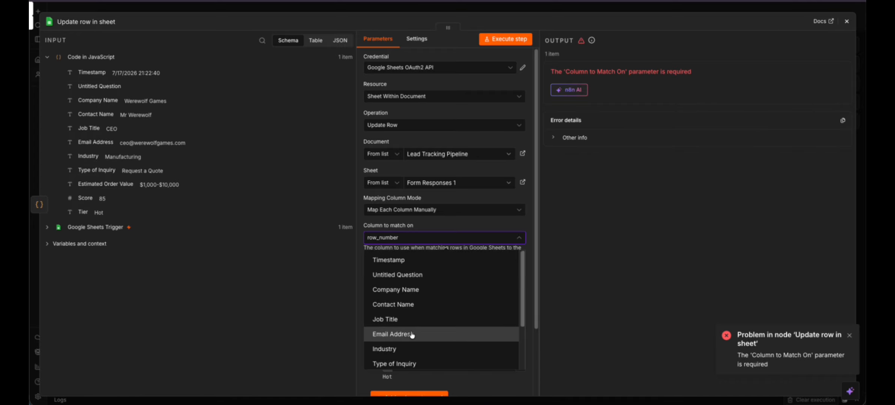
click(411, 334)
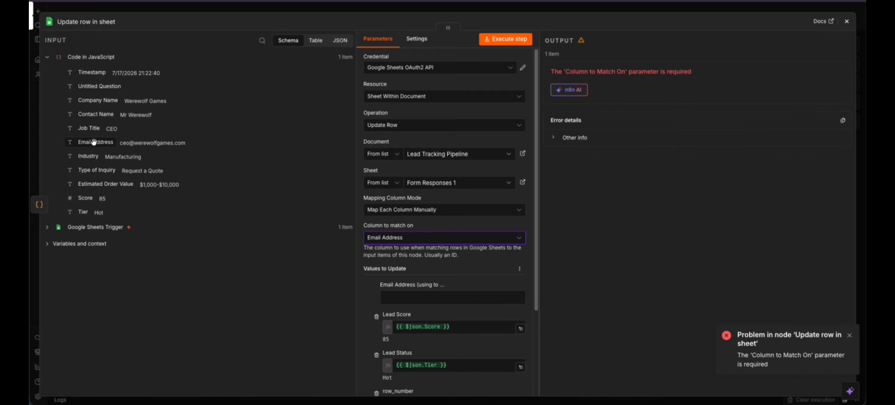
drag(94, 141, 446, 297)
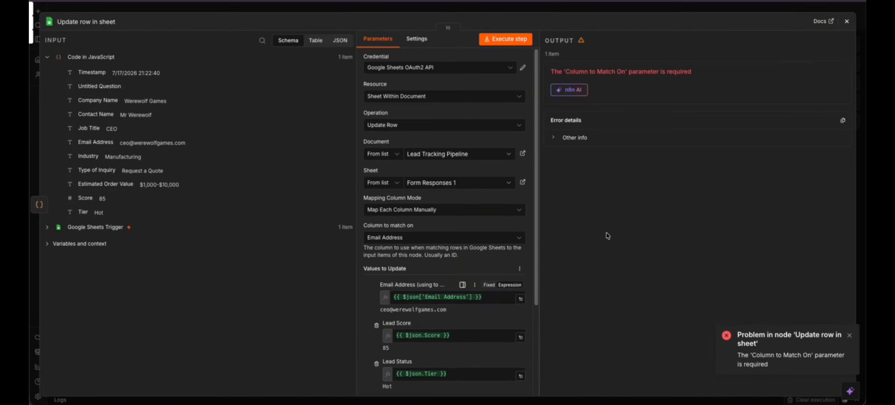
click(510, 39)
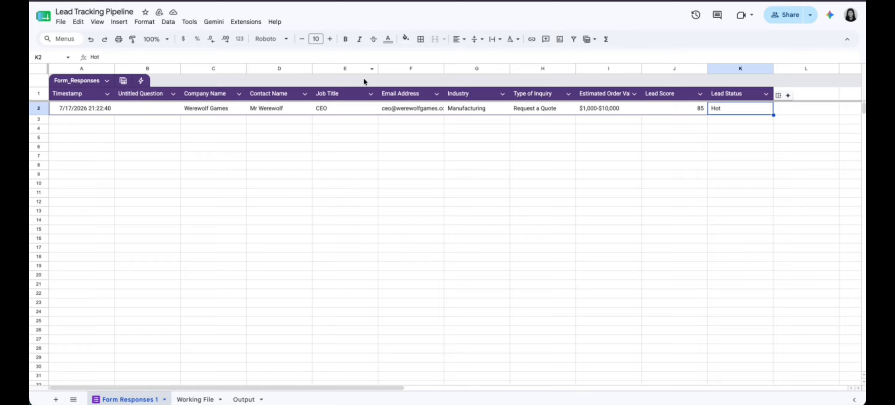
- Centre-align the Lead Score and Lead Status values in J2:K2
click(689, 118)
drag(679, 110, 750, 112)
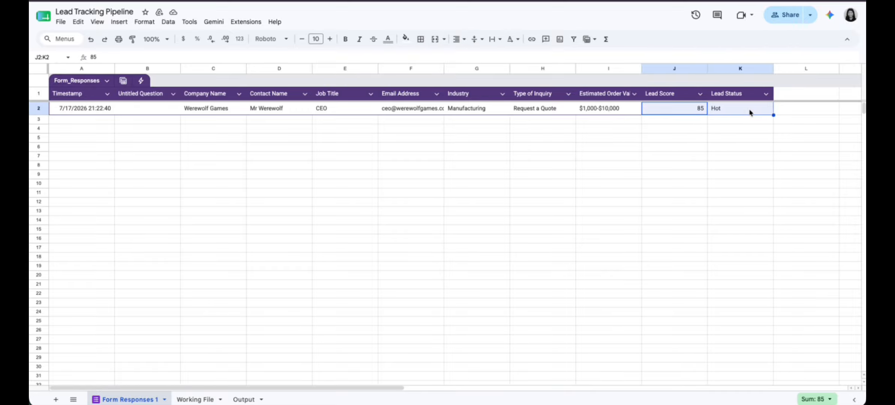
key(ctrl+shift+e)
click(680, 126)
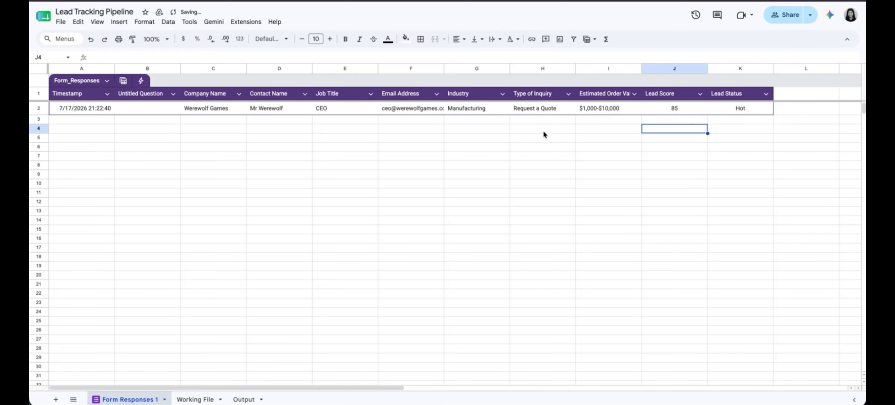
- Centre-align the entire Lead Score and Lead Status columns J and K
click(675, 68)
shift+click(720, 66)
key(ctrl+shift+e)
click(504, 132)
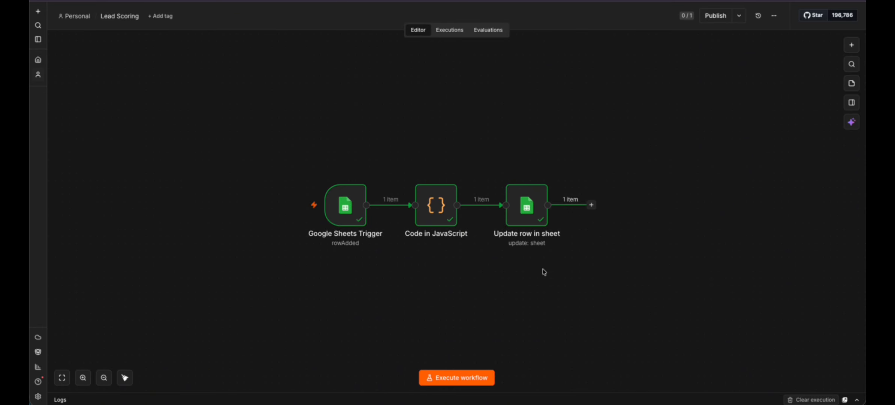
- Add an If step after the Update row in sheet step
click(606, 259)
click(591, 204)
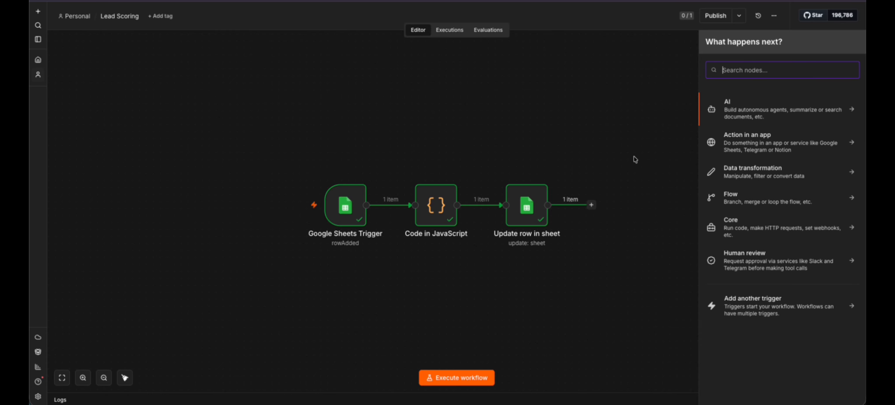
text(if)
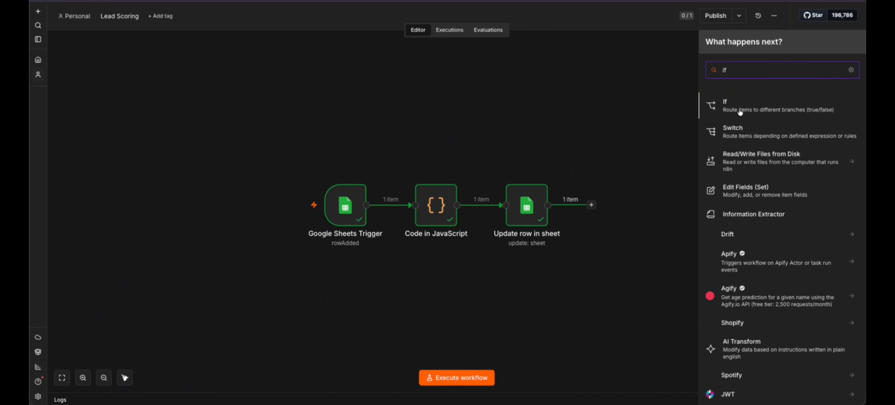
click(736, 110)
- Set the If condition to Lead Status equals 'Hot'
click(389, 73)
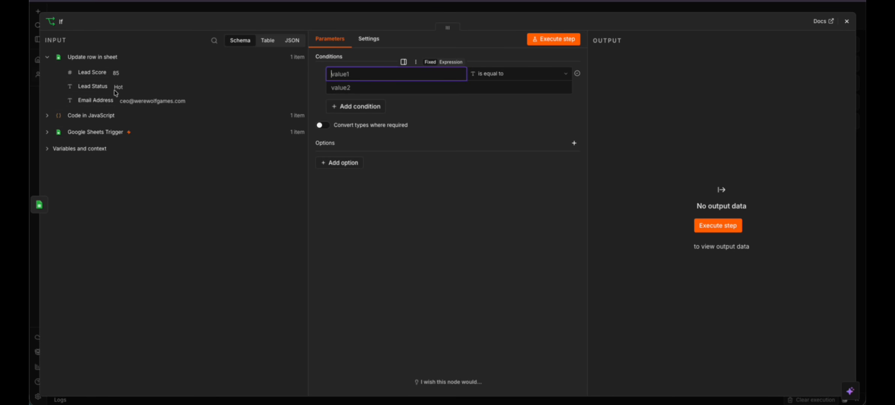
drag(94, 86, 388, 70)
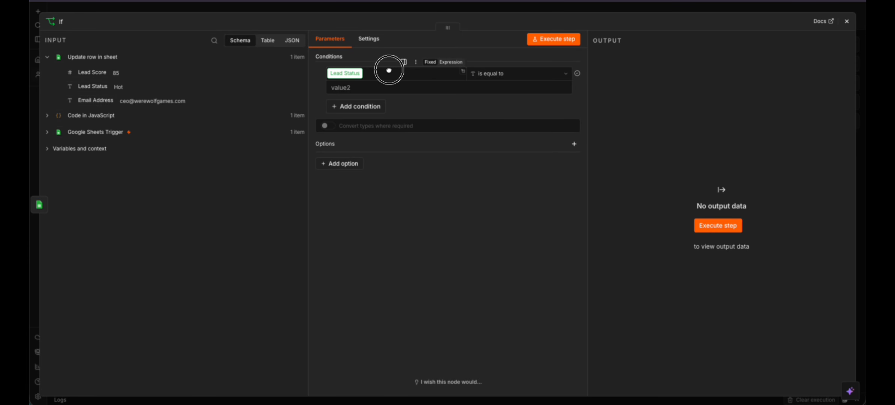
click(480, 81)
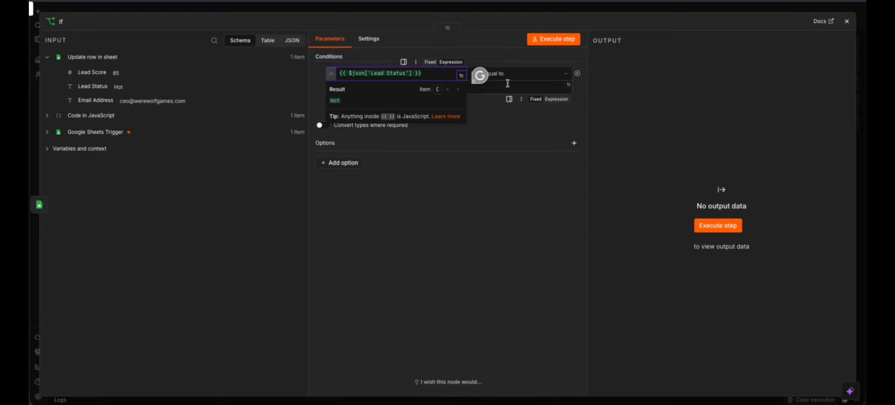
text(Hot)
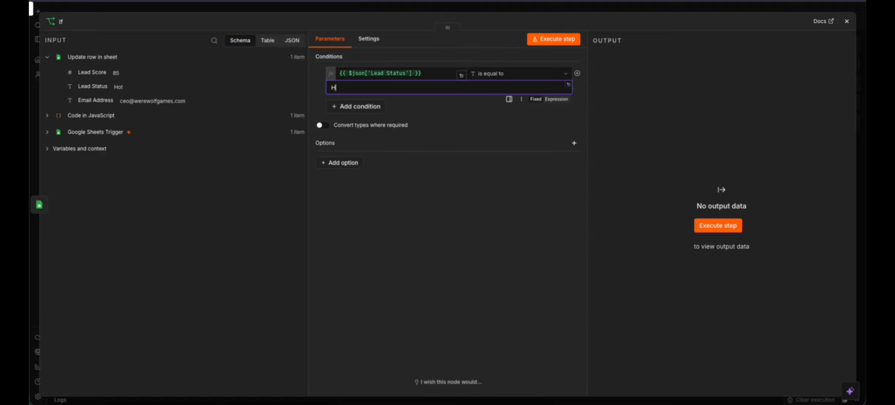
click(506, 119)
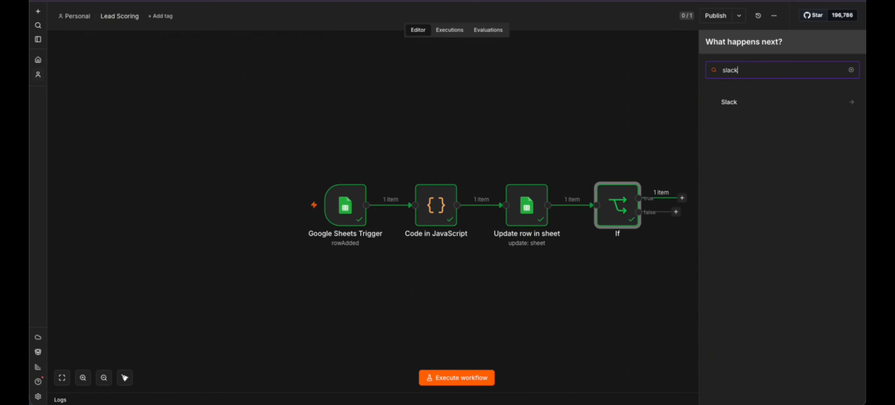
- Add a Slack 'Send a message' step, leaving the recipient unset and keeping simple text format
click(729, 102)
text(message)
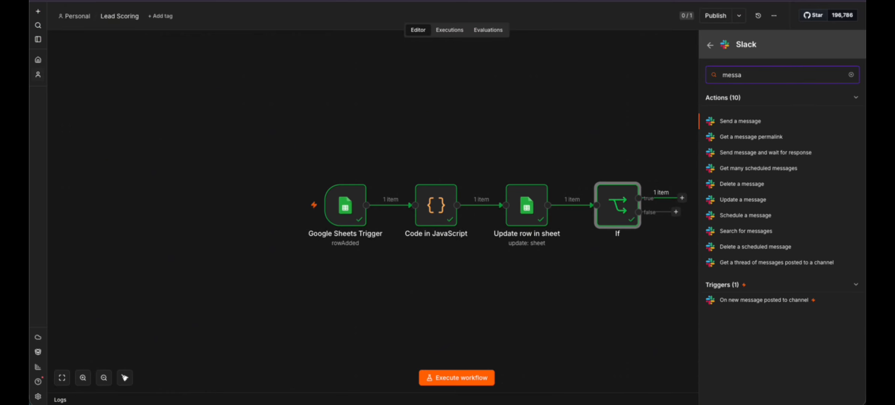
click(750, 120)
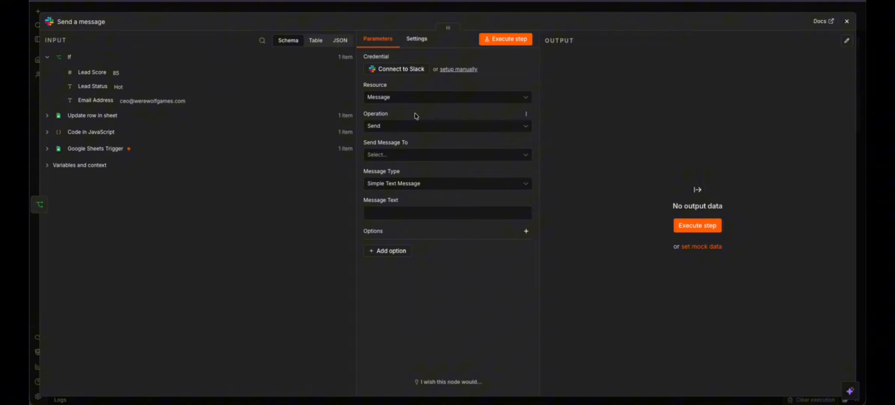
click(417, 153)
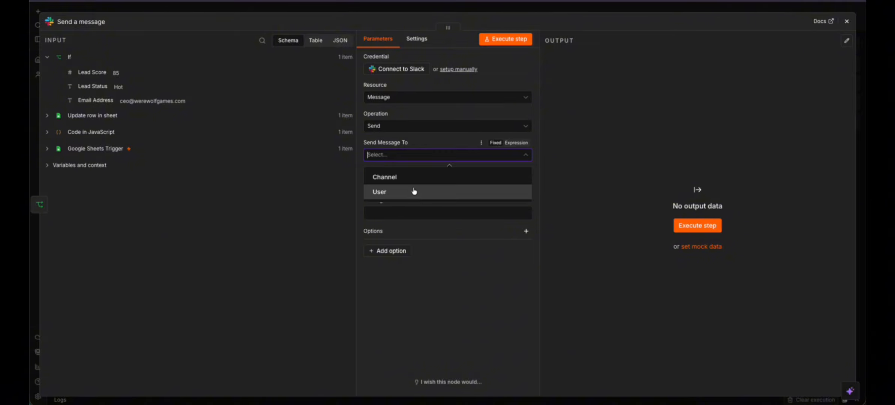
click(424, 143)
click(417, 184)
click(415, 207)
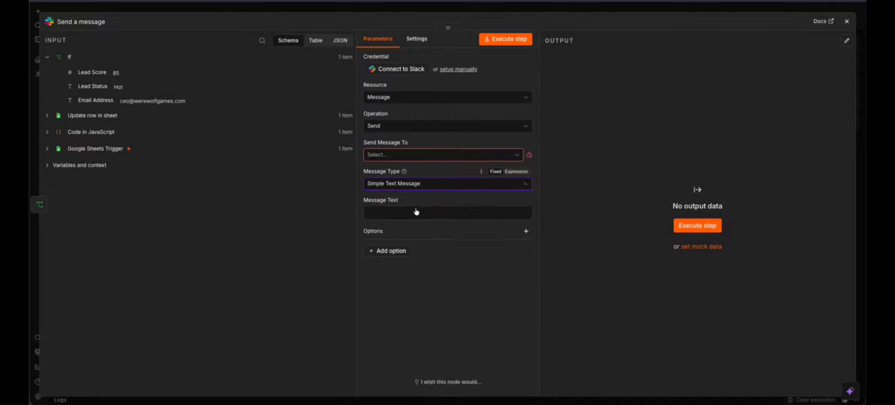
- Write message lines 'Company Name:' and 'Contact Name:' with the lead's mapped values
click(411, 211)
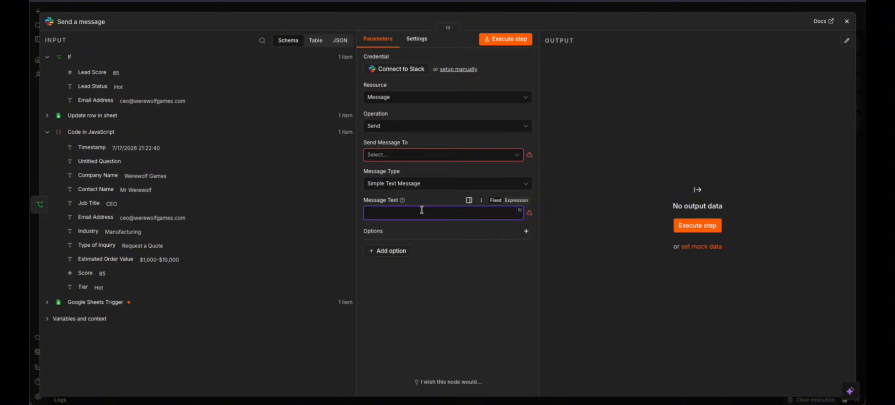
text(Company Name:)
drag(127, 175, 511, 217)
key(Return)
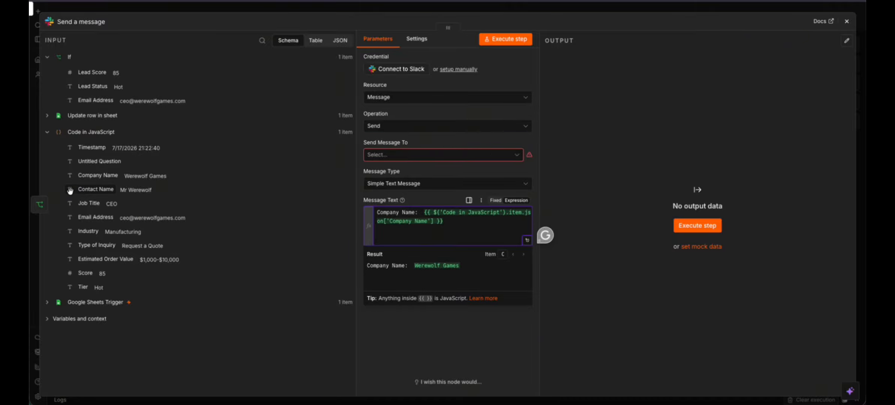
drag(96, 190, 389, 238)
click(388, 238)
key(super+Left)
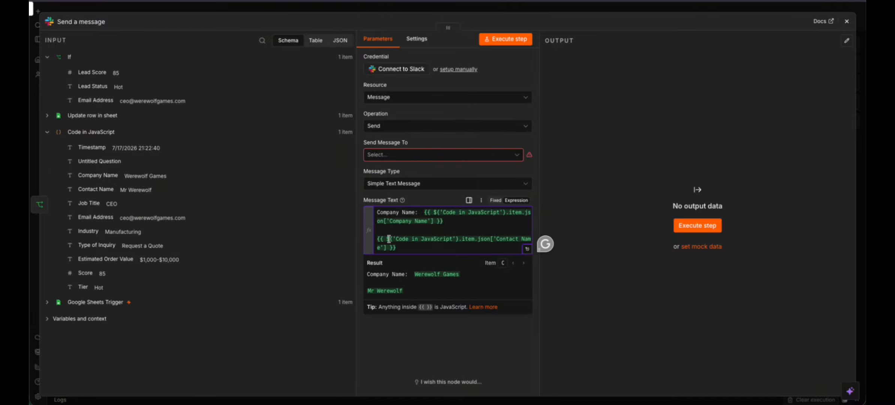
text(Contact Name:)
key(Down)
key(Down)
key(Return)
key(Return)
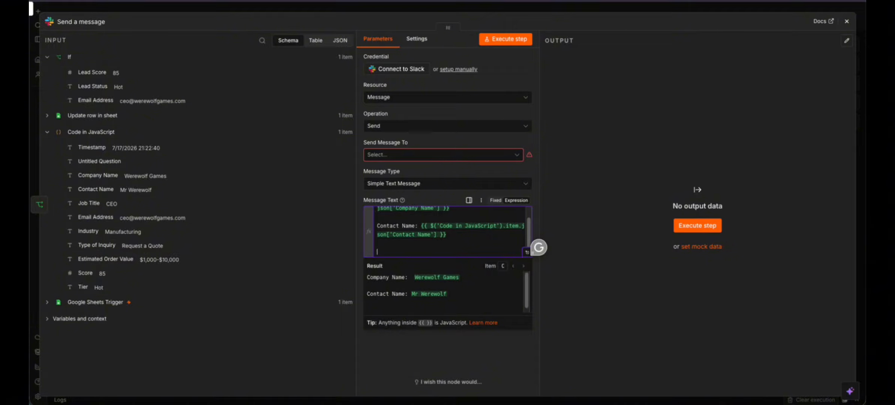
- Add 'Type of Inquiry:' and 'Lead Score:' lines with the inquiry type and Score fields
drag(117, 240, 414, 252)
key(super+Left)
text(Type of Inquiry: {{ $('Code in JavaScript').it)
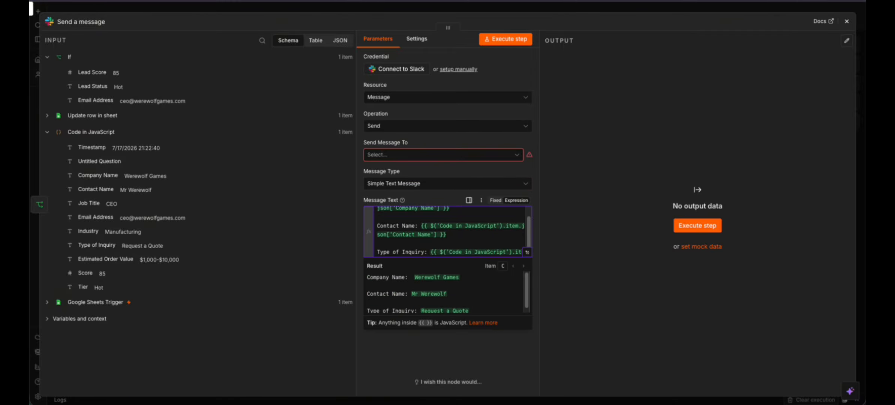
key(super+Right)
key(Return)
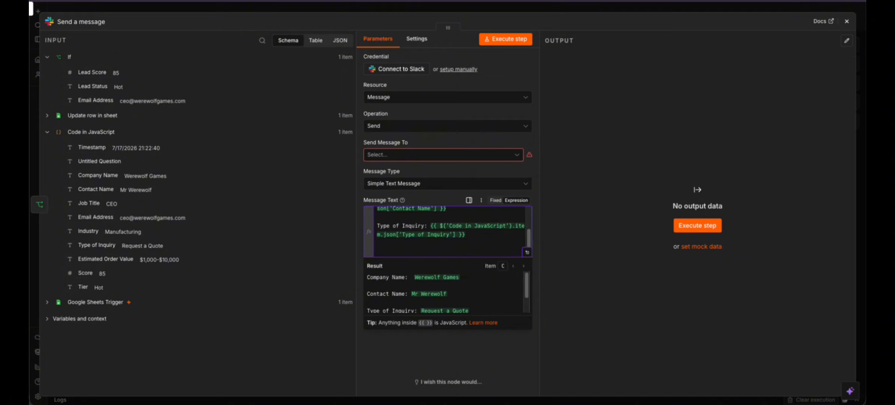
text(Lead Score:)
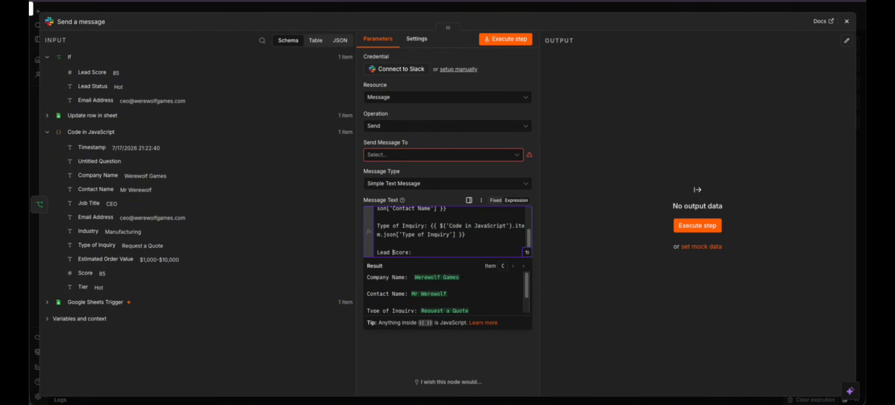
drag(84, 273, 453, 244)
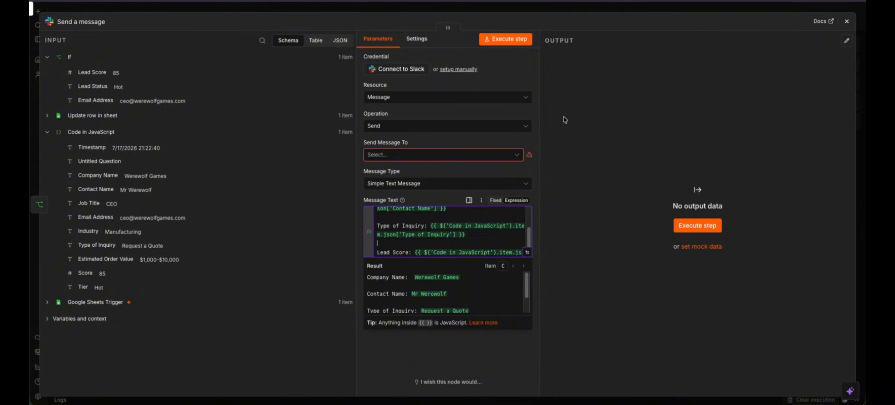
text(ca)
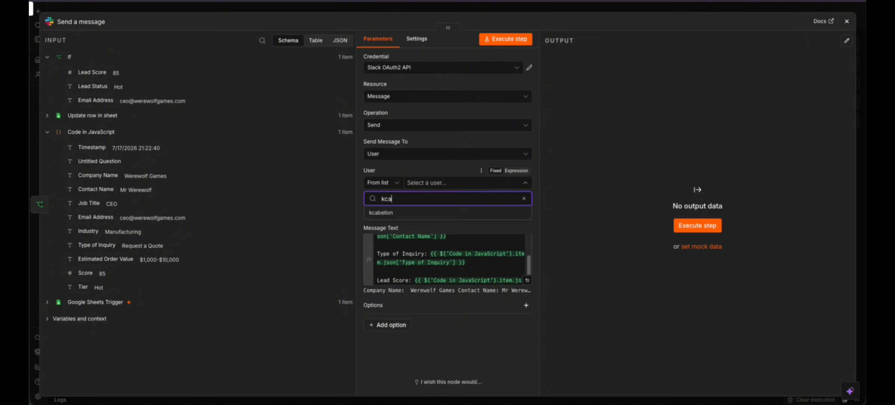
- Send the lead summary to the chosen Slack user and confirm the direct message arrived in Slack
click(412, 215)
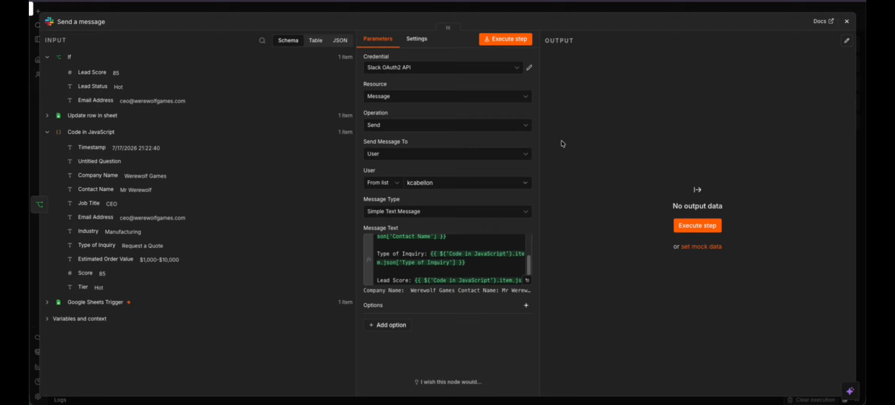
click(520, 40)
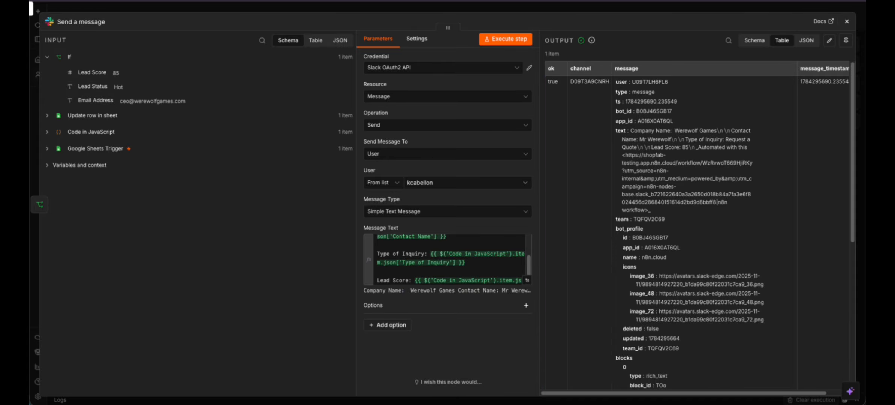
key(super+Tab)
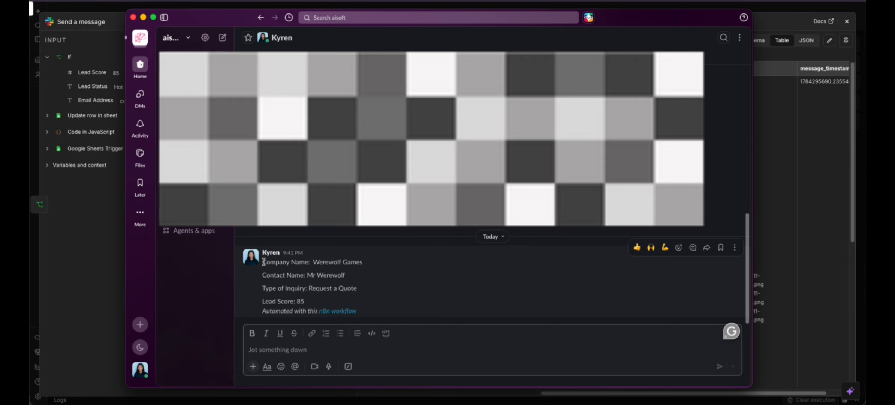
click(762, 76)
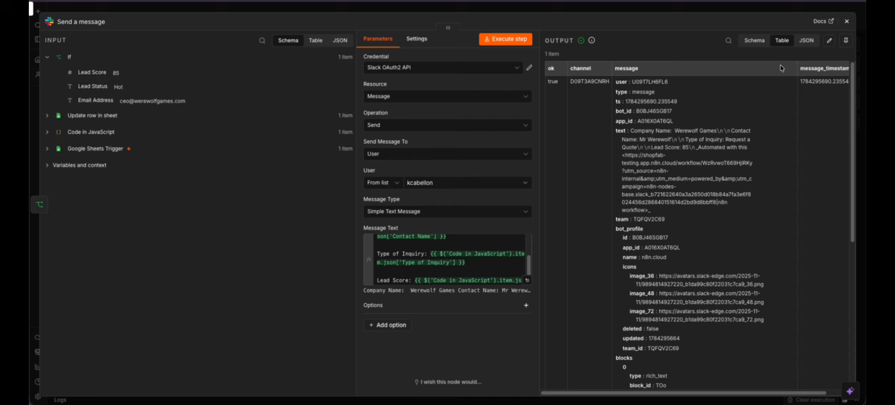
- Close the Send a message settings and deselect it on the canvas
click(847, 21)
click(516, 297)
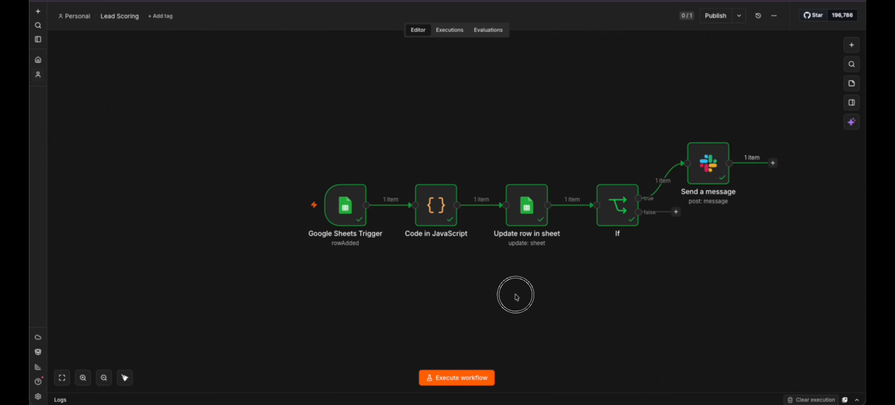